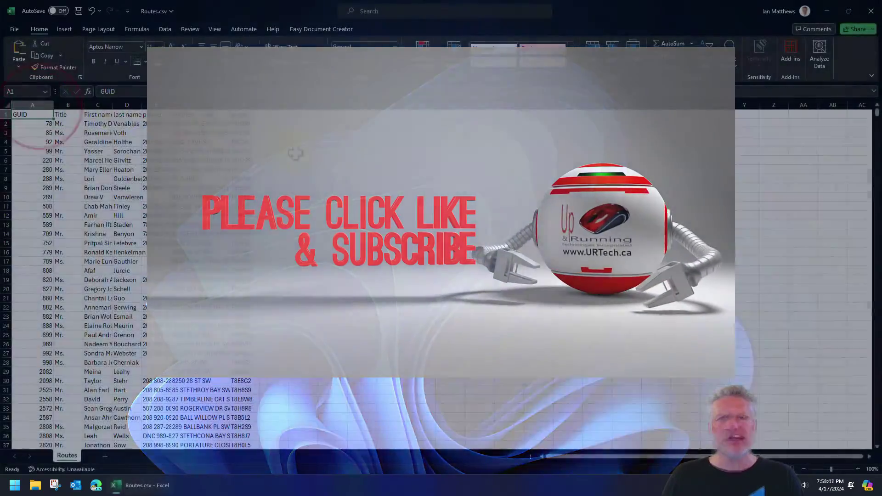
Dismiss the intro overlay on Routes.csv and return to the first row of the sheet.
left_click(296, 153)
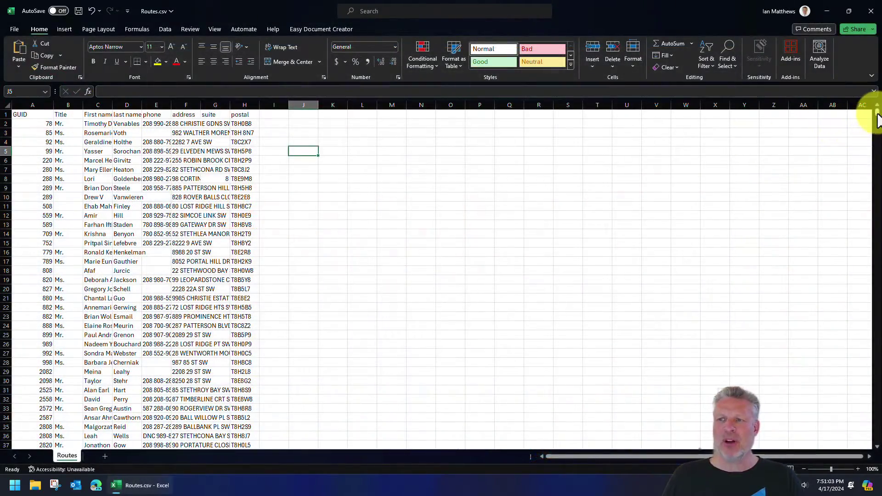
mouse_move(878, 120)
left_mouse_down()
mouse_move(878, 425)
mouse_move(878, 115)
left_mouse_up()
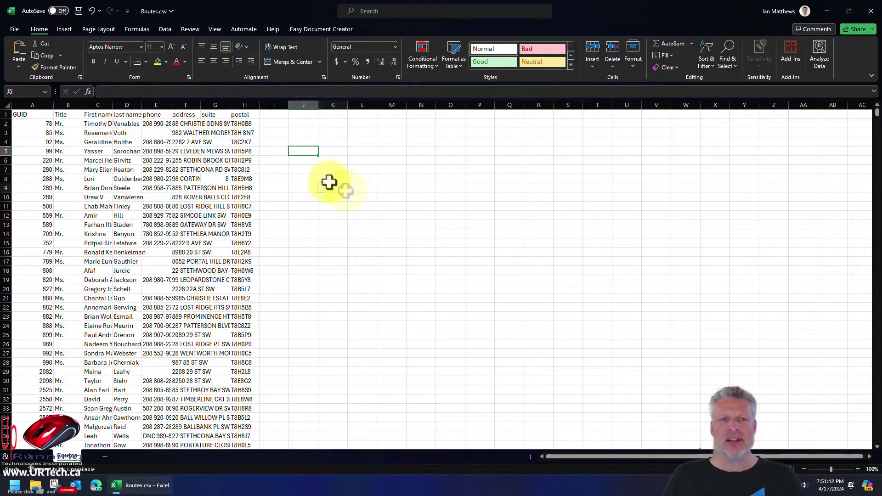
left_click(242, 105)
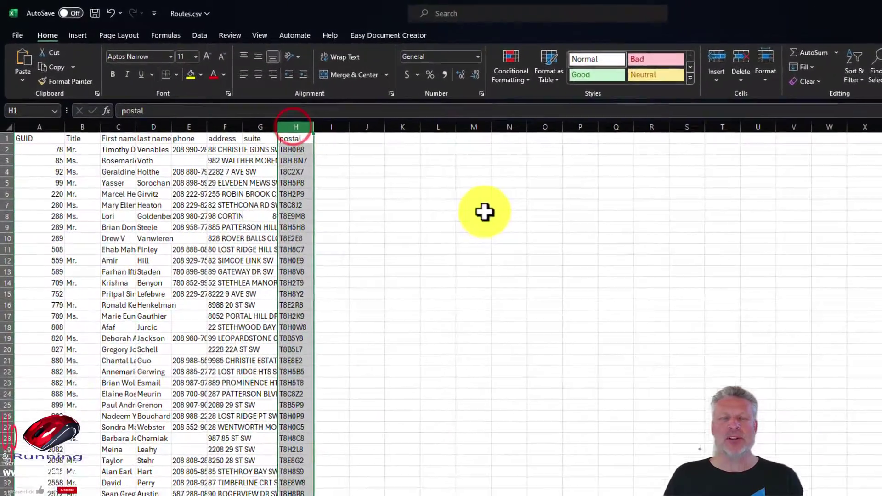
left_click(416, 186)
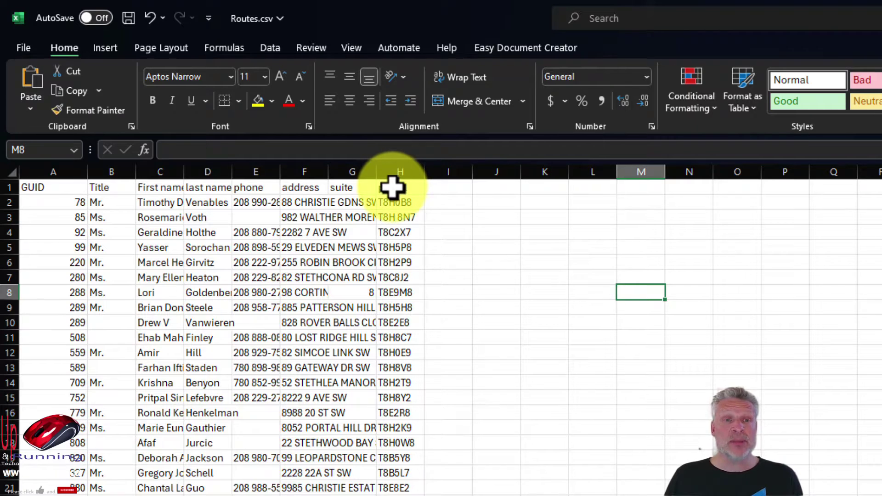
left_click(393, 187)
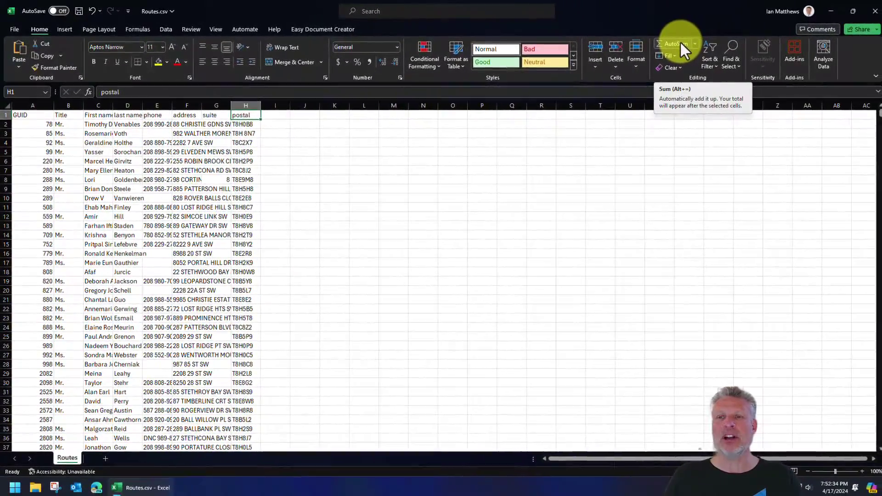
left_click(698, 48)
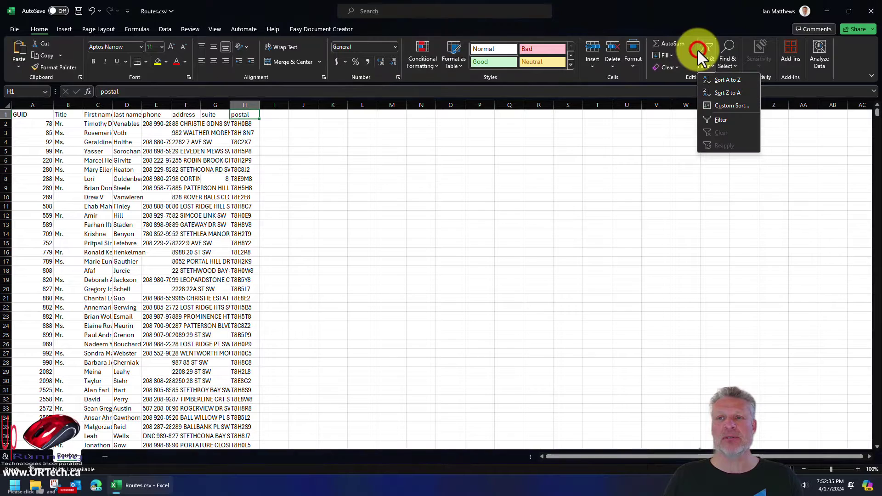
left_click(722, 76)
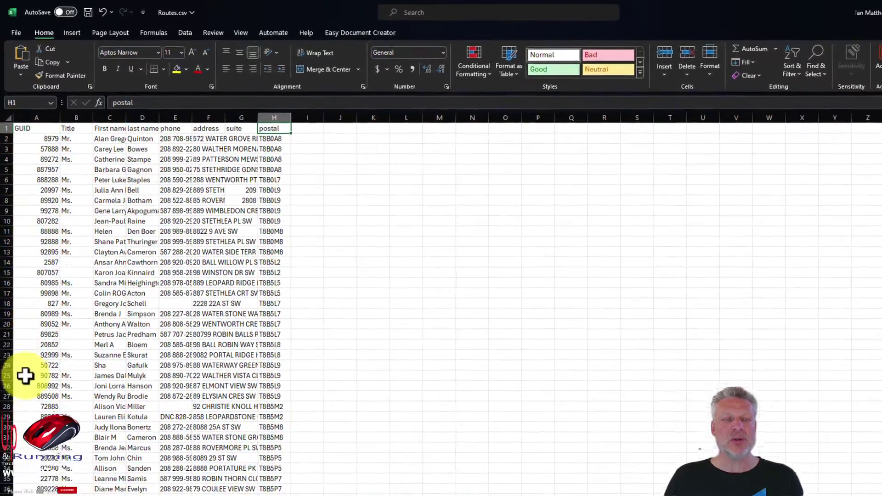
scroll(23, 345, "down", 10)
scroll(27, 344, "up", 3)
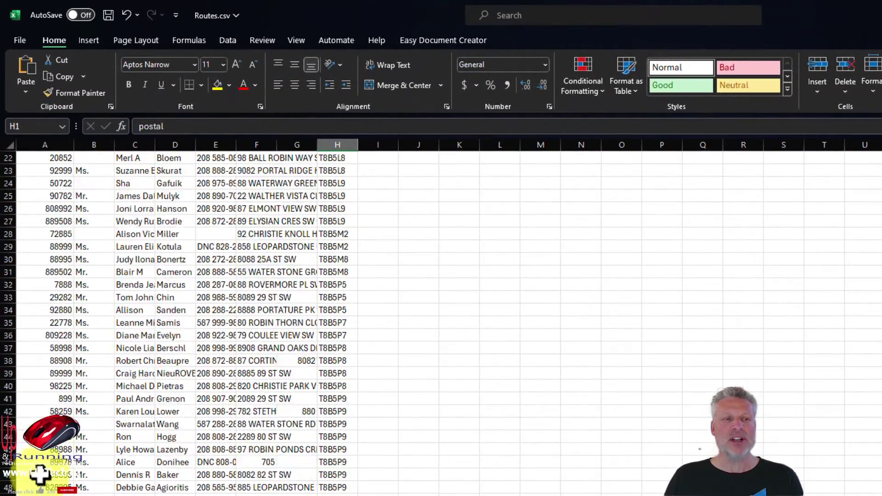
scroll(39, 474, "up", 7)
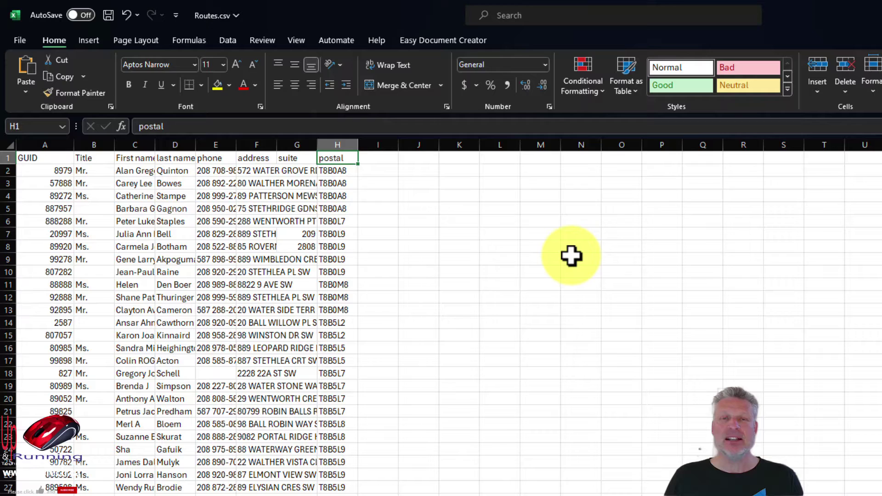
Insert an empty column A in front of the GUID column.
left_click(43, 144)
right_click(43, 143)
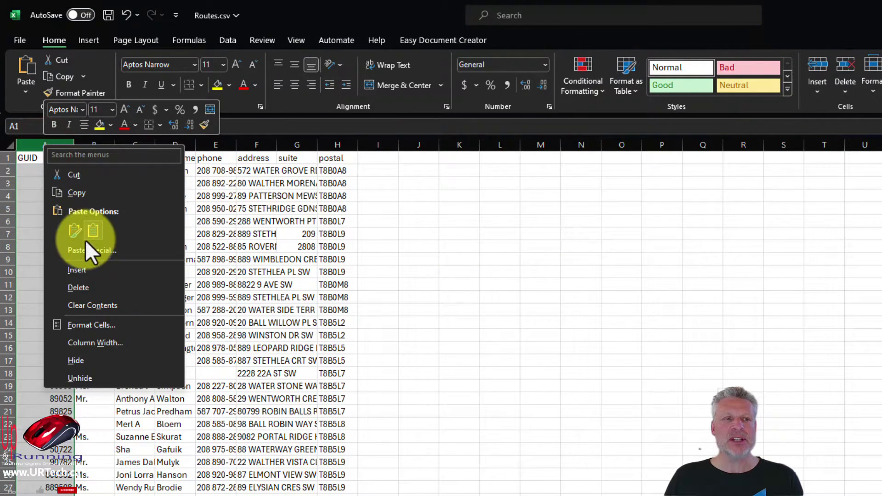
left_click(76, 271)
left_click(515, 237)
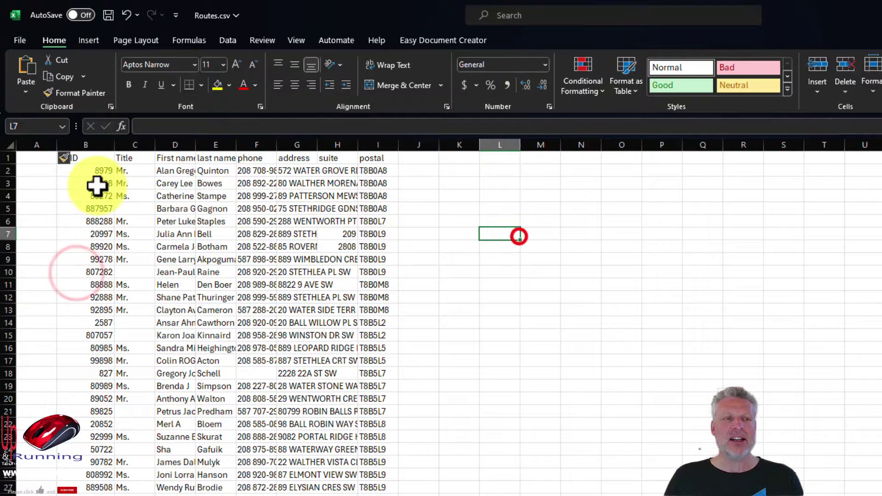
Head the new column 'ROUTE #' in cell A1.
double_click(24, 156)
type("ROUTE #")
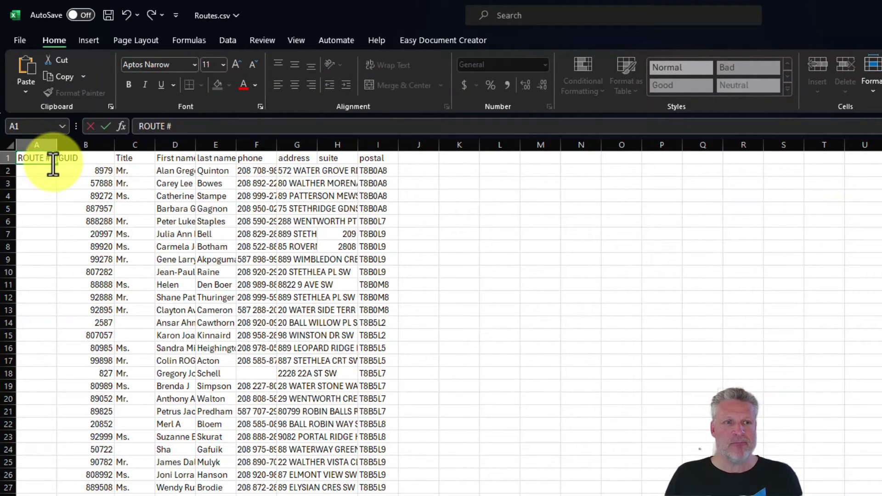
left_click(487, 274)
left_click(24, 169)
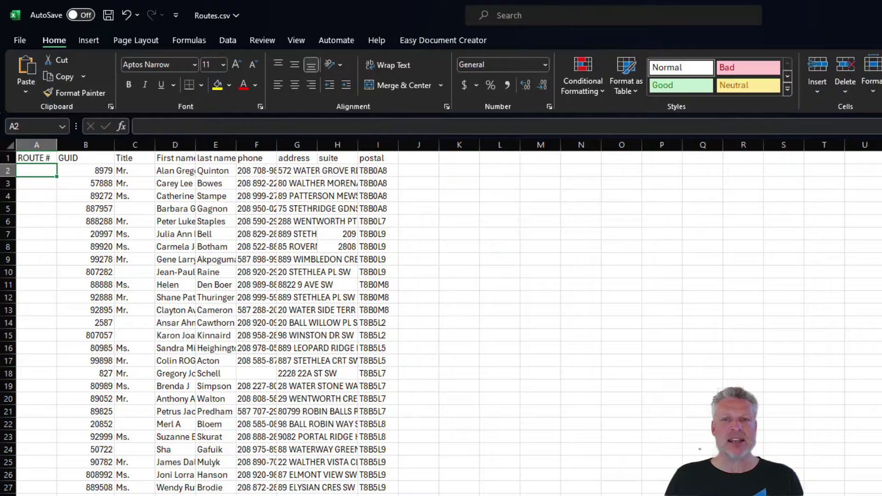
Put =INT((ROW()-2)/100)+1 in A2, correcting the divisor to 100.
type("=INT((ROW()-2)/100)+1")
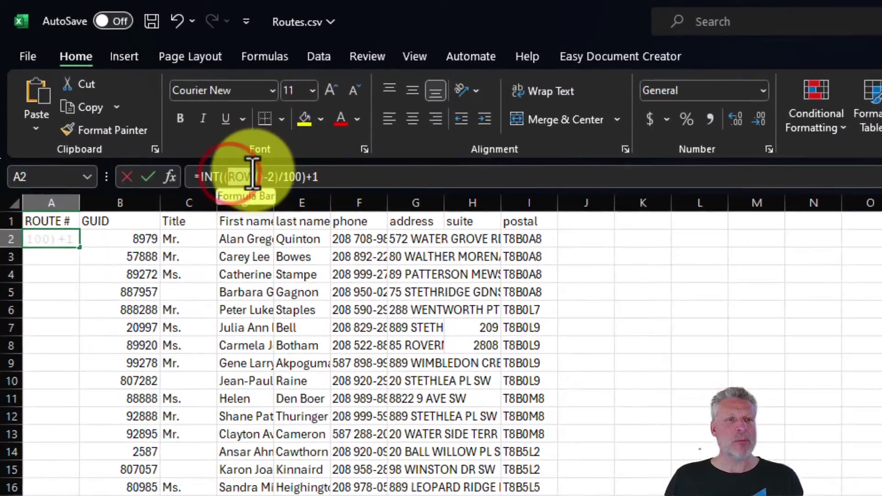
double_click(167, 126)
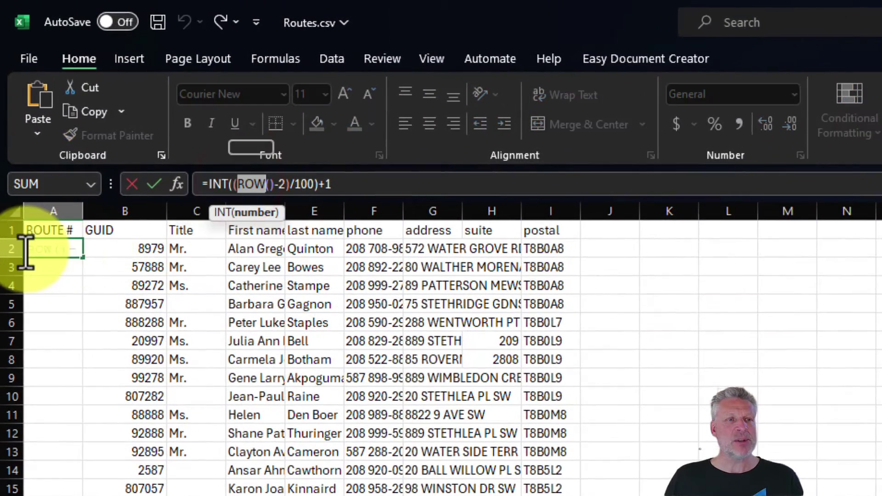
left_click(310, 184)
type("0")
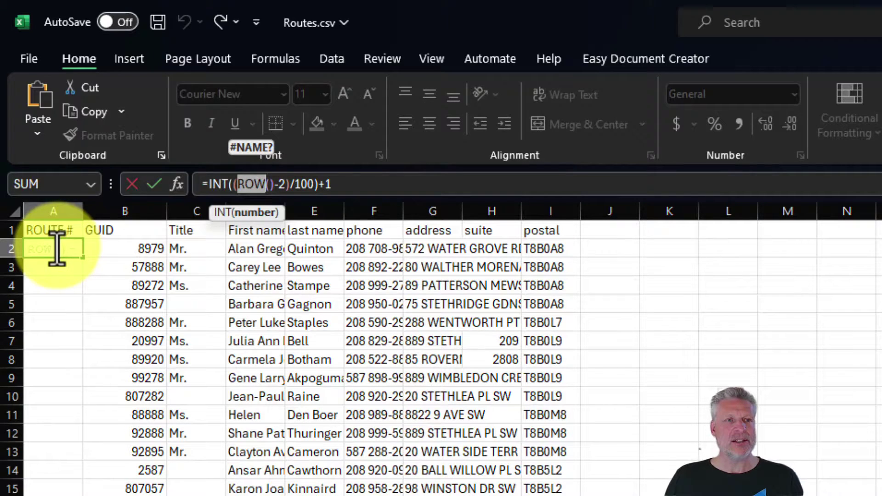
key("ctrl+Return")
Fill the route formula down to A10 and inspect its ROW, 100 divisor and INT parts.
left_click_drag(82, 258, 71, 331)
left_click(71, 256)
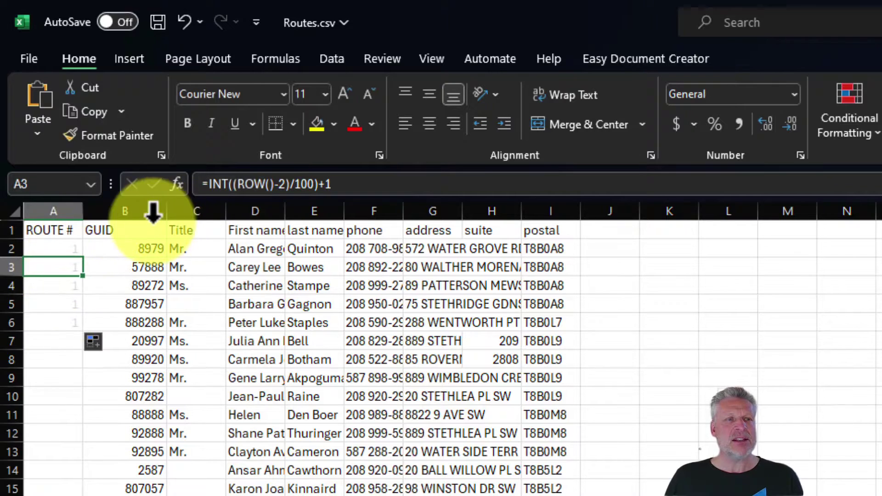
left_click(59, 399)
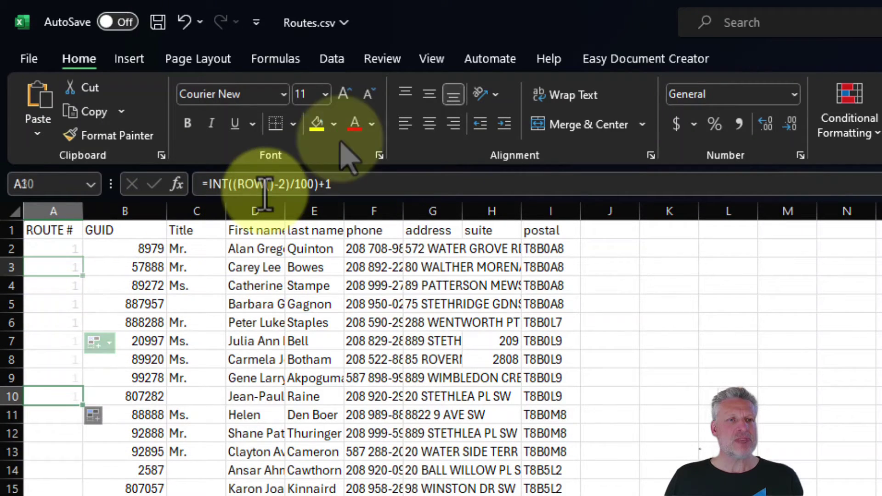
left_click(251, 184)
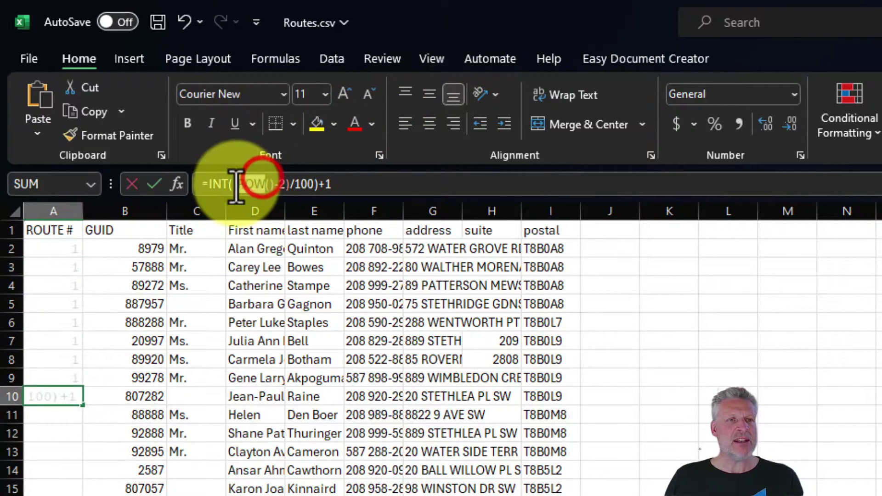
left_click(276, 185)
left_click_drag(294, 184, 344, 189)
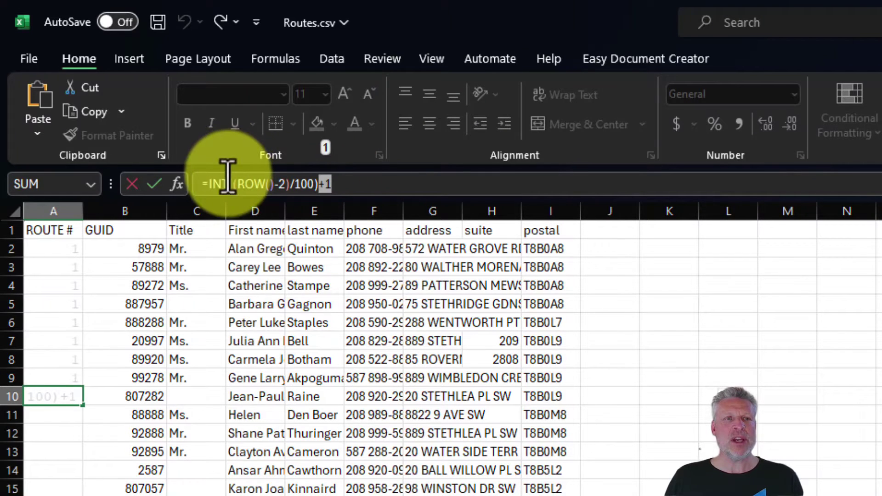
left_click_drag(211, 184, 225, 186)
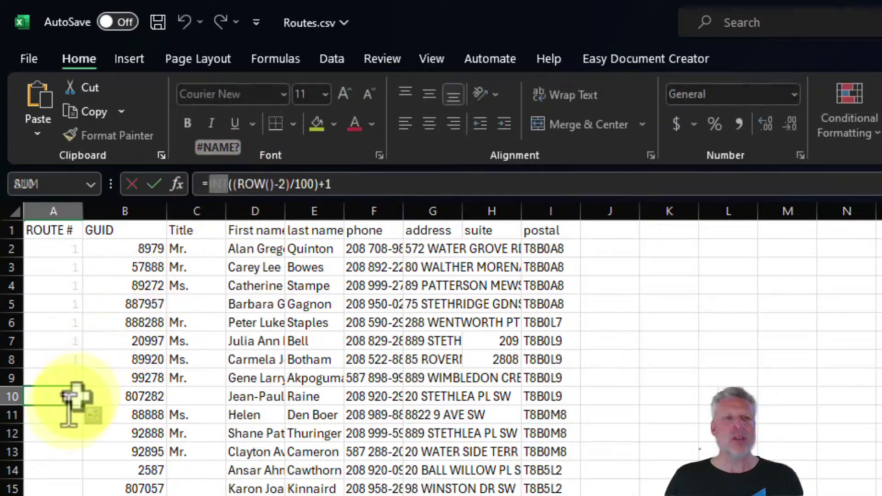
key("Escape")
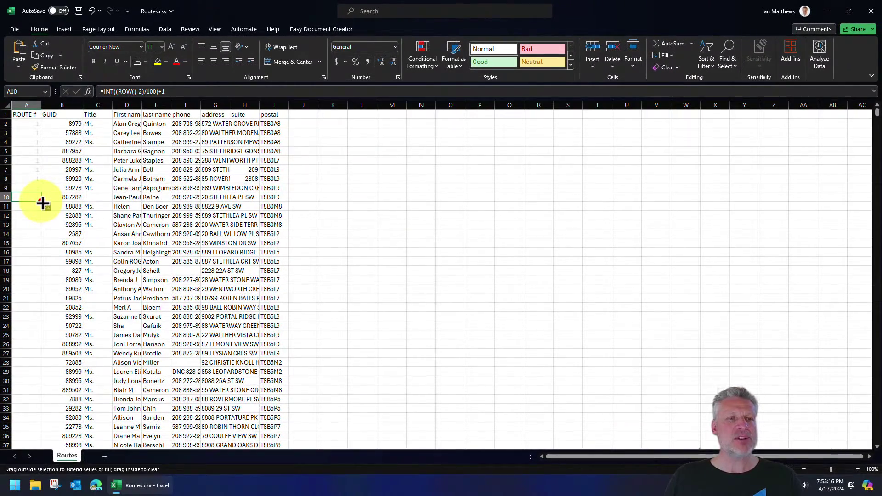
double_click(43, 203)
scroll(398, 256, "down", 16)
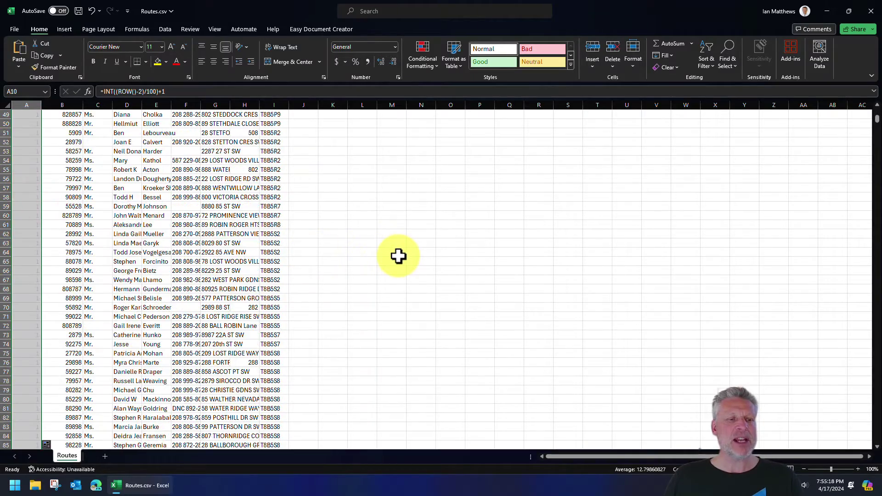
scroll(398, 256, "down", 15)
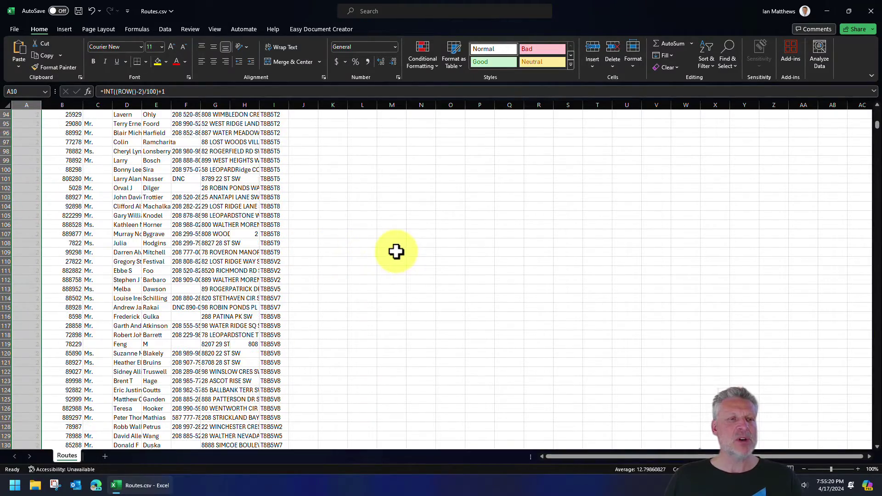
left_click(30, 189)
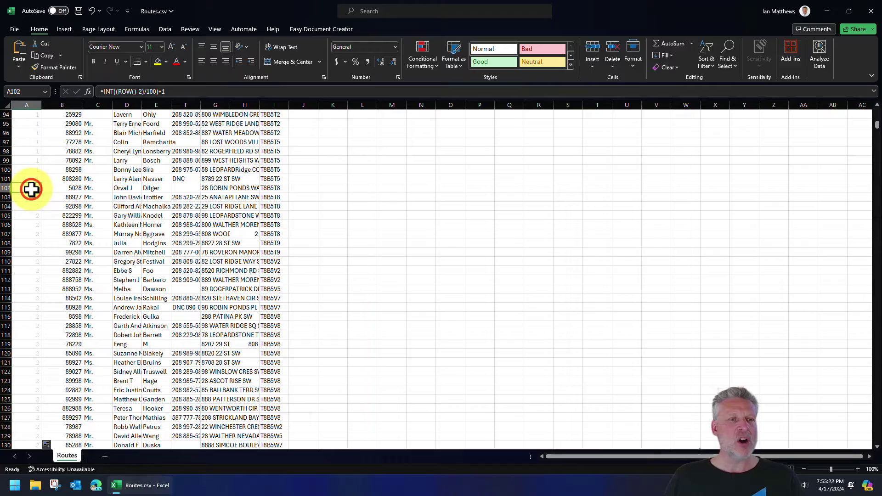
scroll(38, 218, "down", 20)
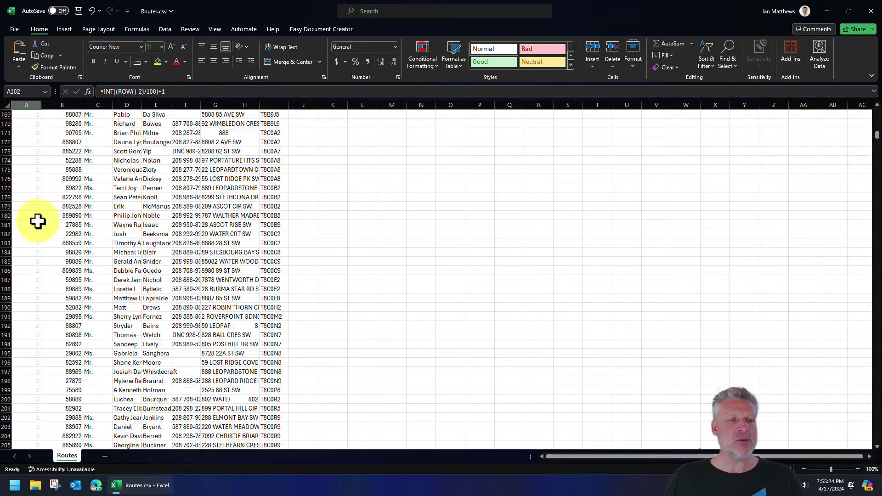
scroll(40, 265, "down", 17)
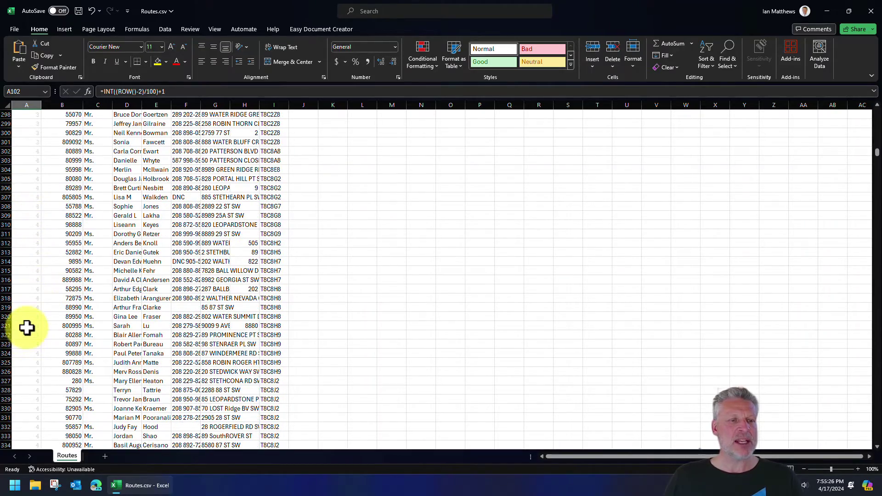
scroll(360, 211, "up", 20)
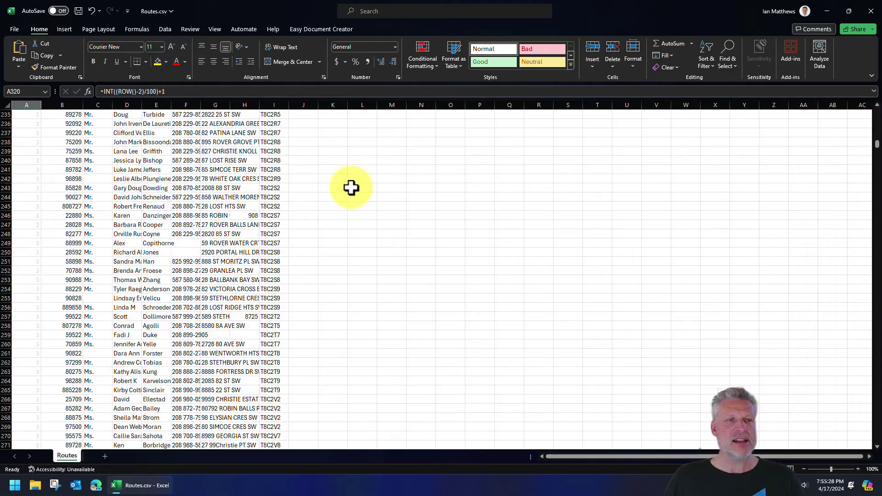
scroll(336, 178, "up", 15)
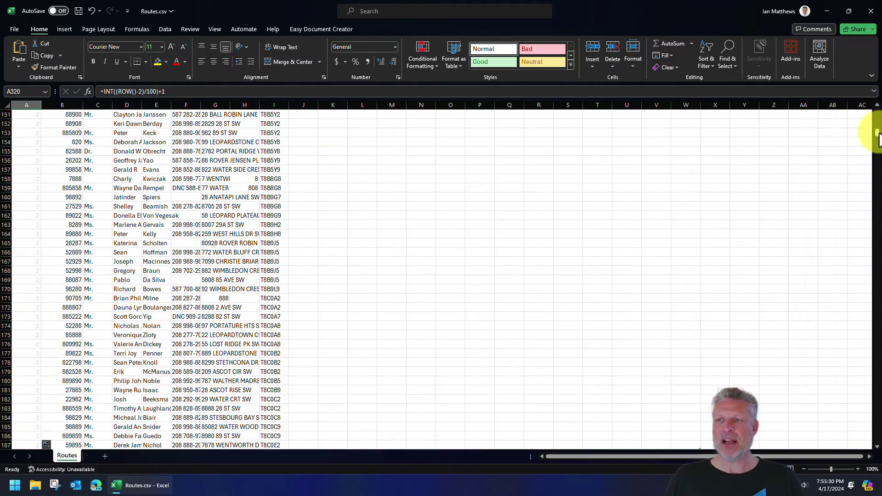
left_click_drag(877, 133, 869, 123)
Change the route formula's divisor from 100 to 50.
left_click(152, 91)
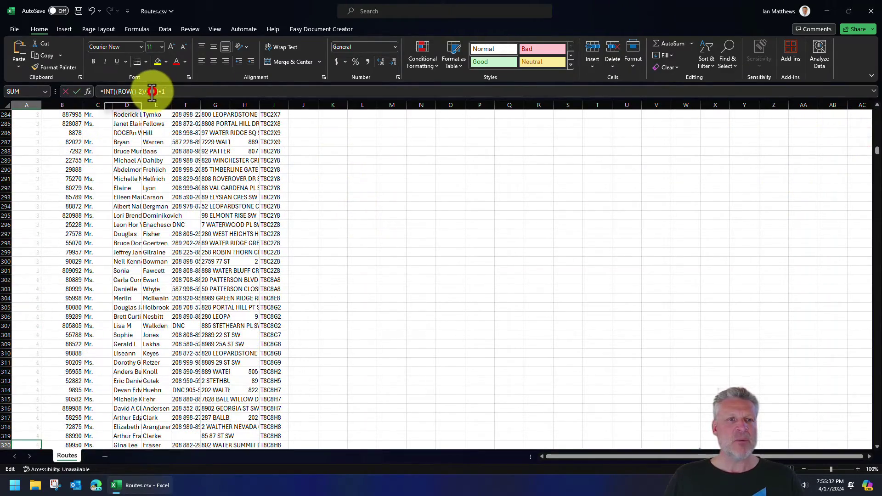
double_click(151, 91)
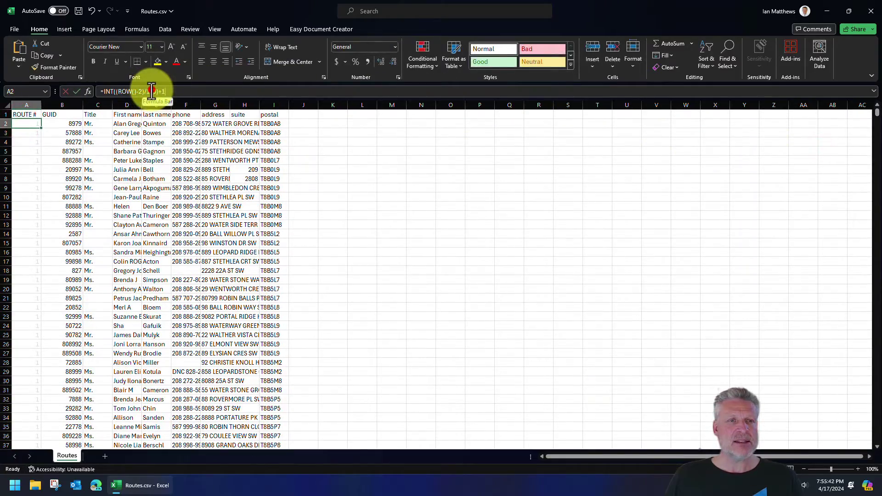
double_click(146, 92)
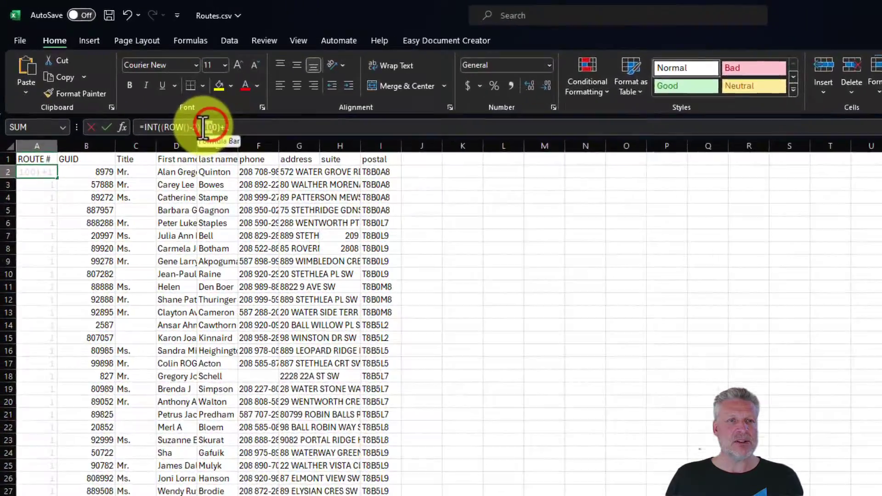
key("Return")
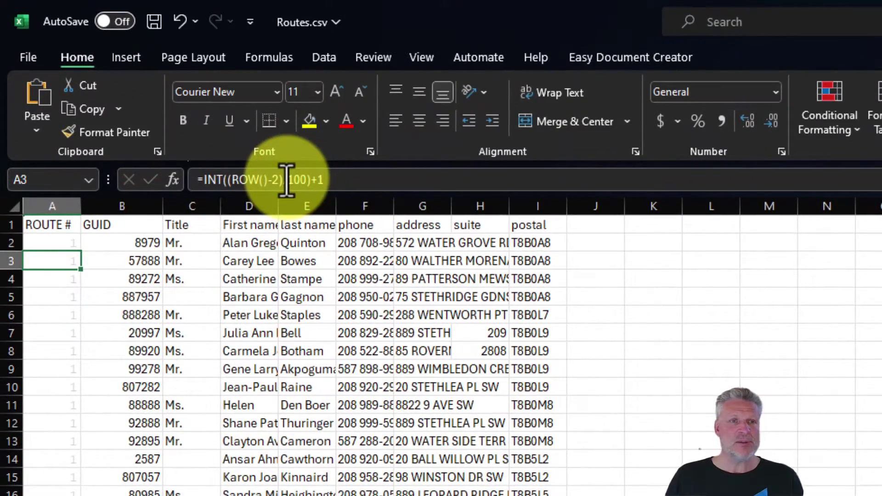
double_click(296, 179)
type("50")
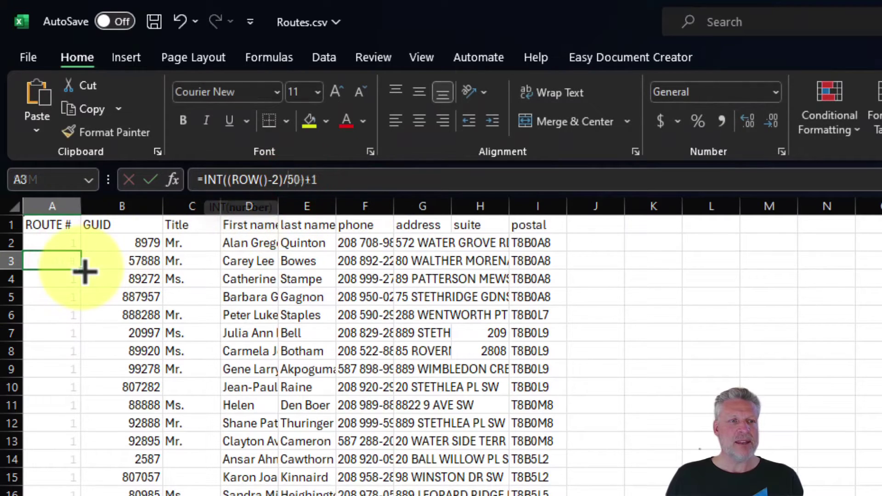
left_click(84, 271)
Fill the /50 formula down column A and confirm route 2 starts at row 52.
double_click(84, 271)
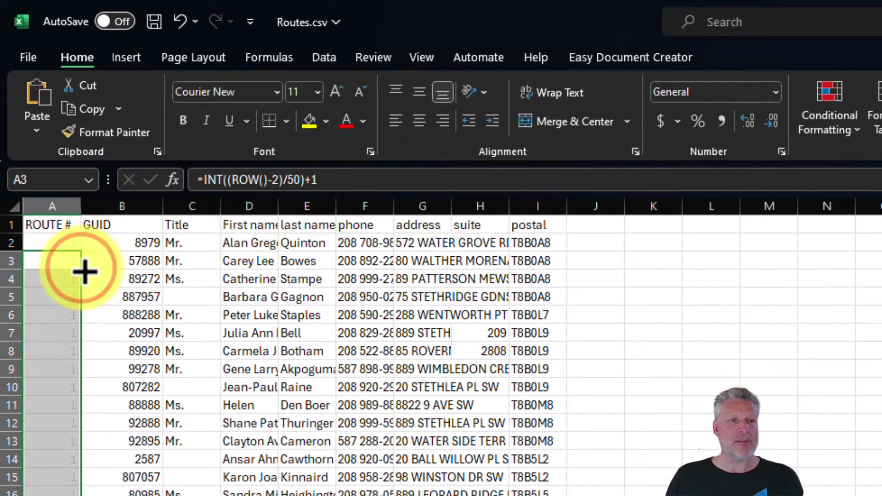
left_click(76, 266)
left_click(69, 241)
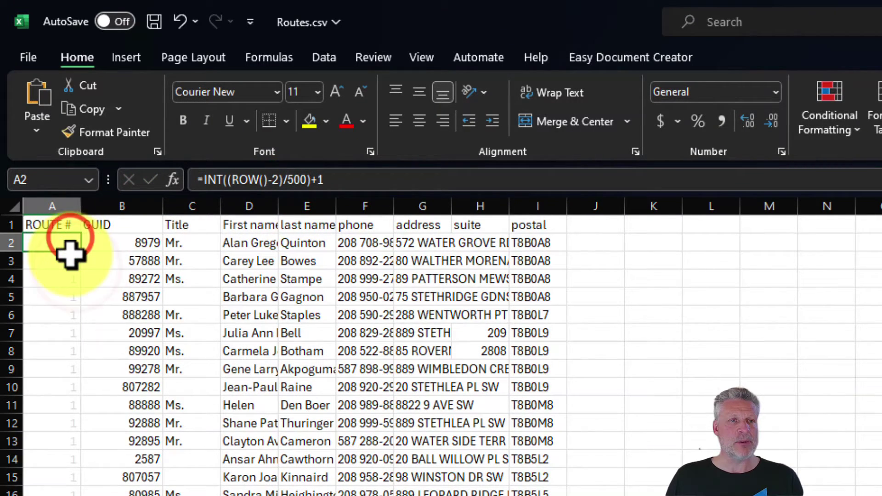
left_click(65, 257)
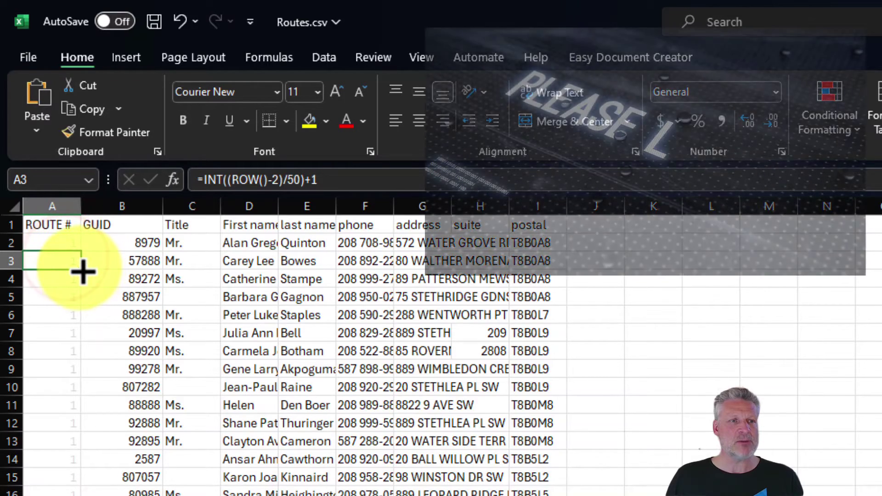
double_click(81, 270)
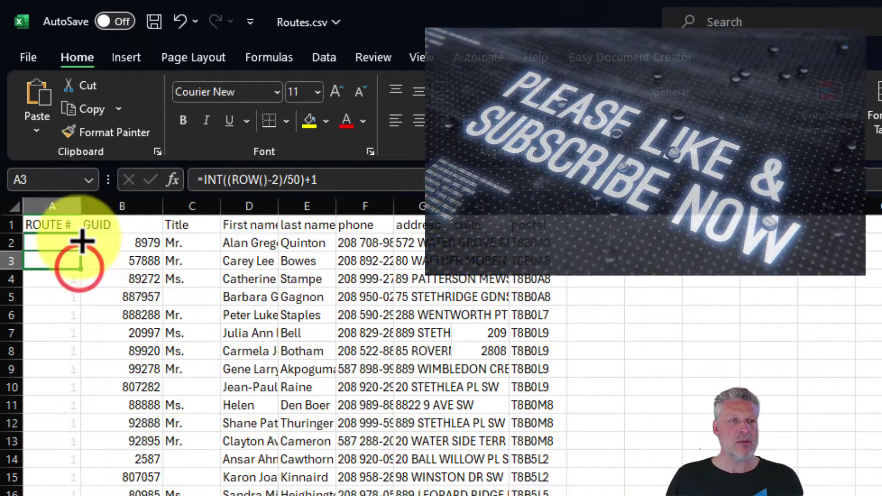
left_click(51, 266)
scroll(280, 191, "down", 9)
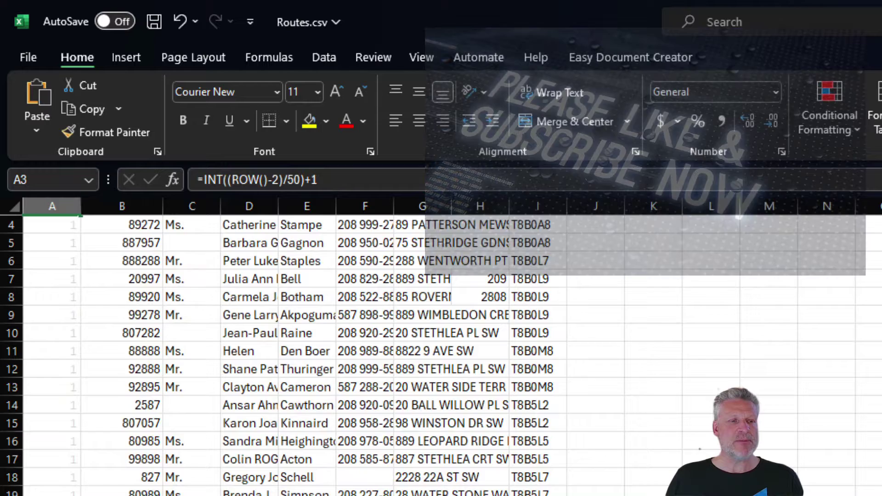
scroll(63, 417, "down", 4)
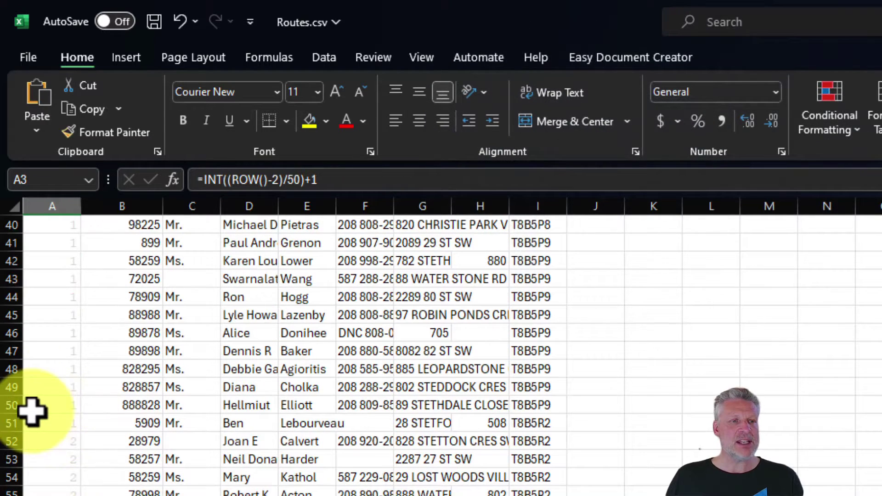
left_click(52, 441)
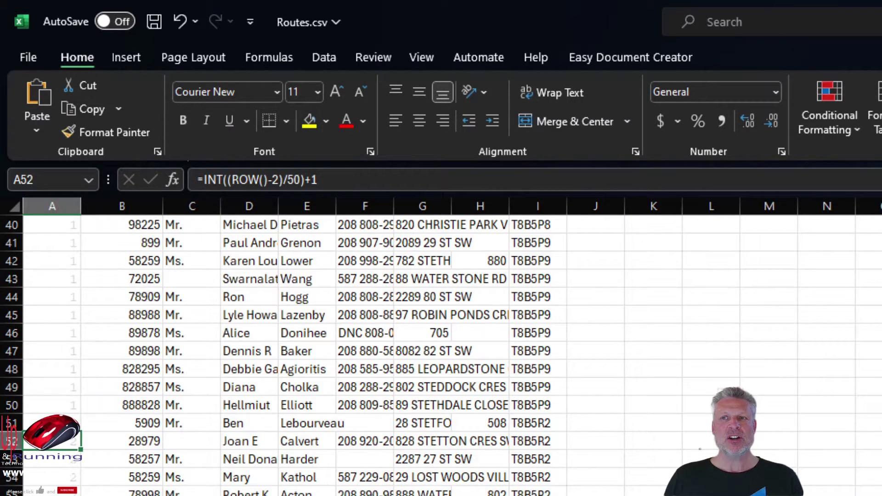
Add a Count subtotal of postal at each change in ROUTE #, then collapse and re-expand route 1.
left_click(324, 57)
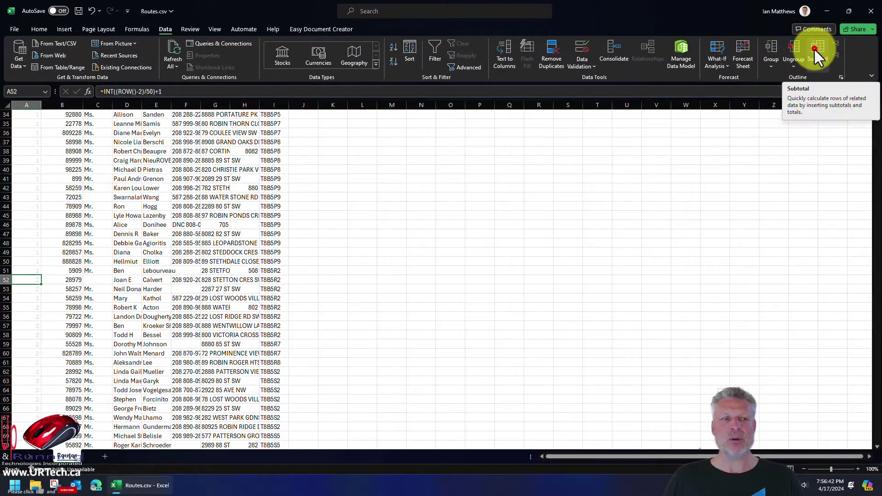
left_click(814, 48)
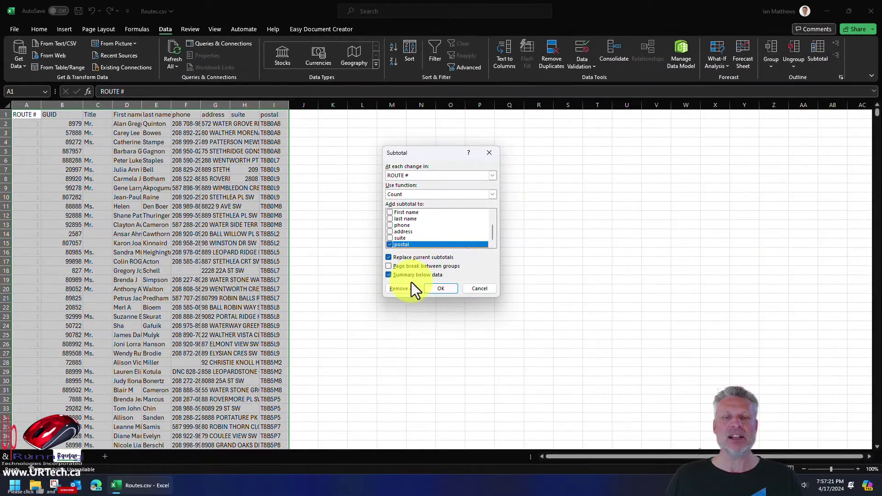
left_click(440, 289)
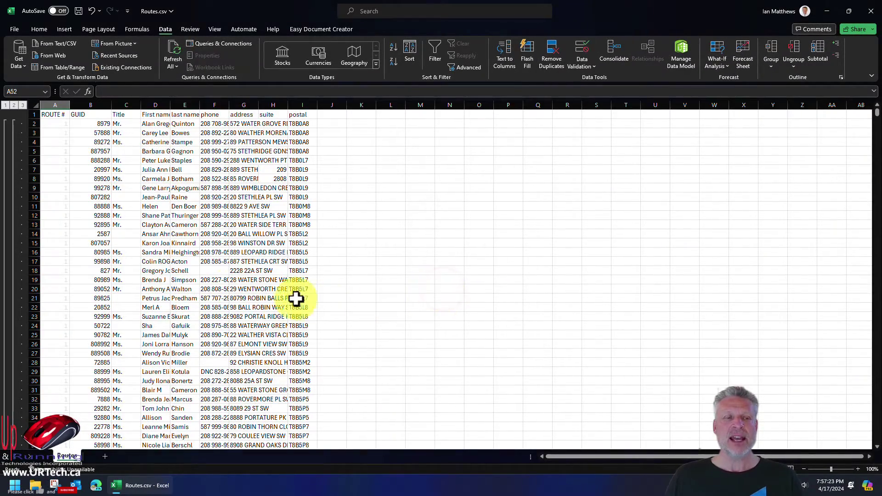
scroll(41, 156, "down", 11)
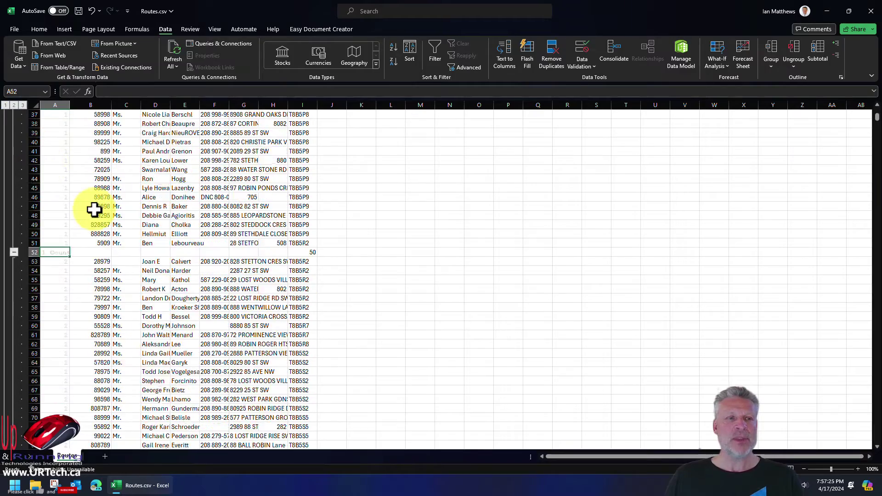
left_click(13, 280)
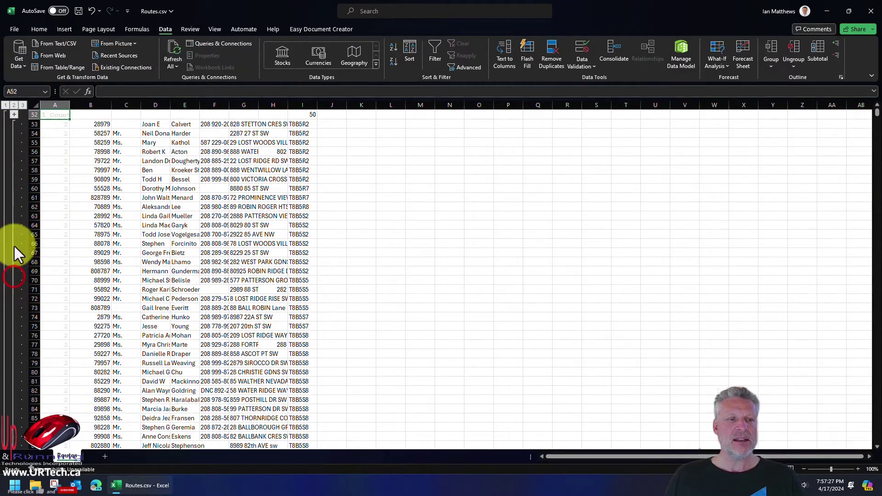
left_click(13, 114)
scroll(51, 167, "up", 17)
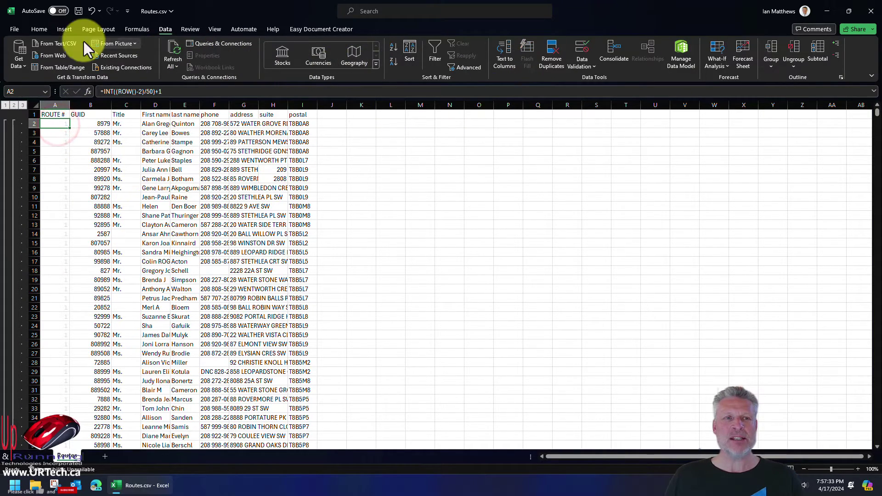
left_click(12, 30)
left_click(27, 186)
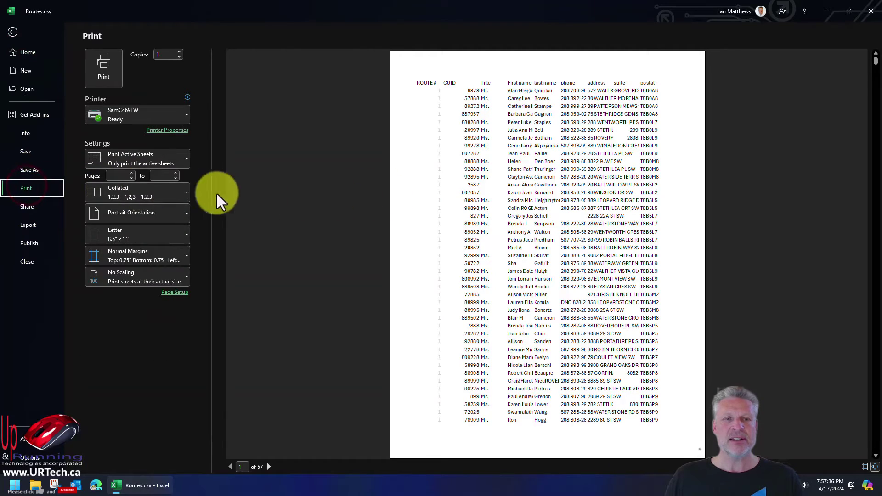
scroll(546, 250, "down", 10)
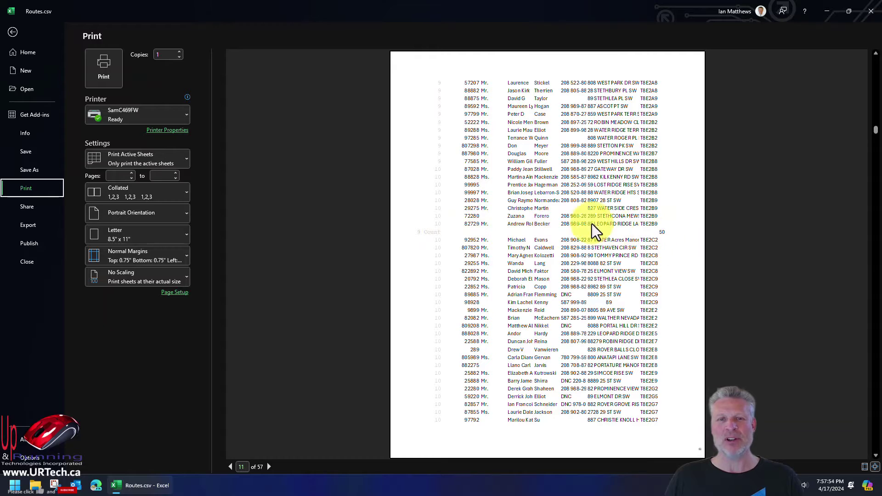
Turn on a page break between route groups in the Subtotal settings.
left_click(9, 29)
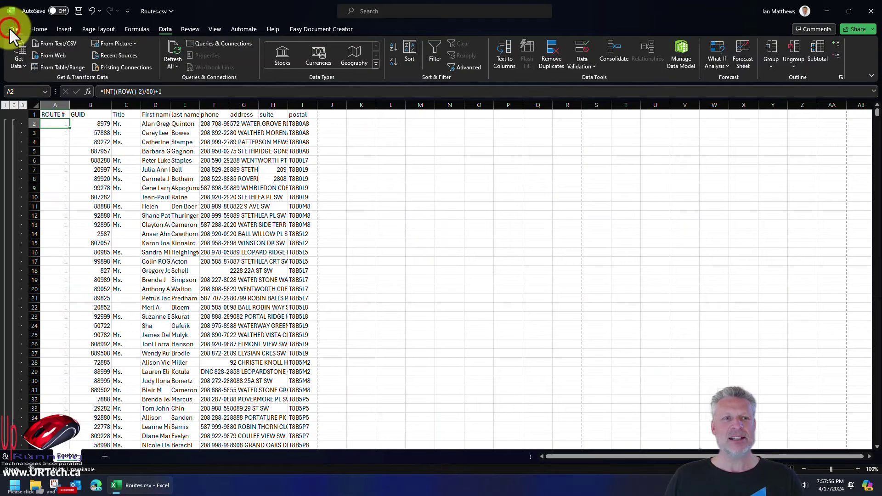
left_click(813, 47)
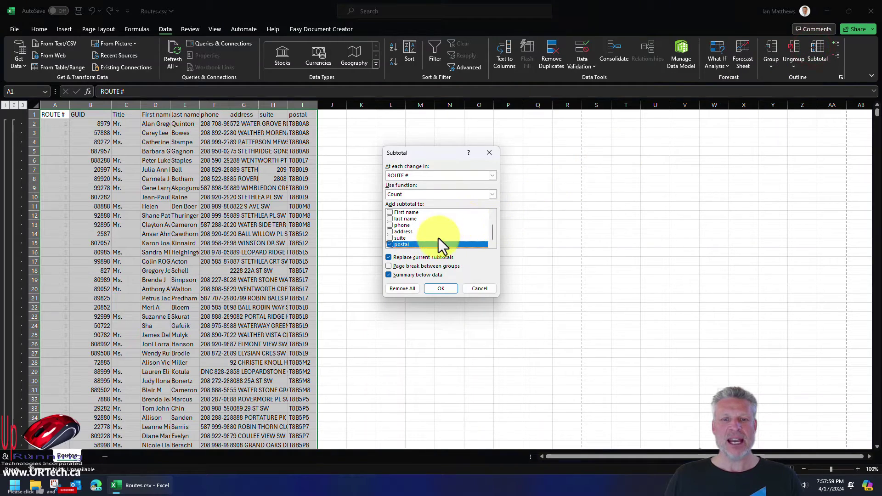
left_click(389, 267)
left_click(441, 290)
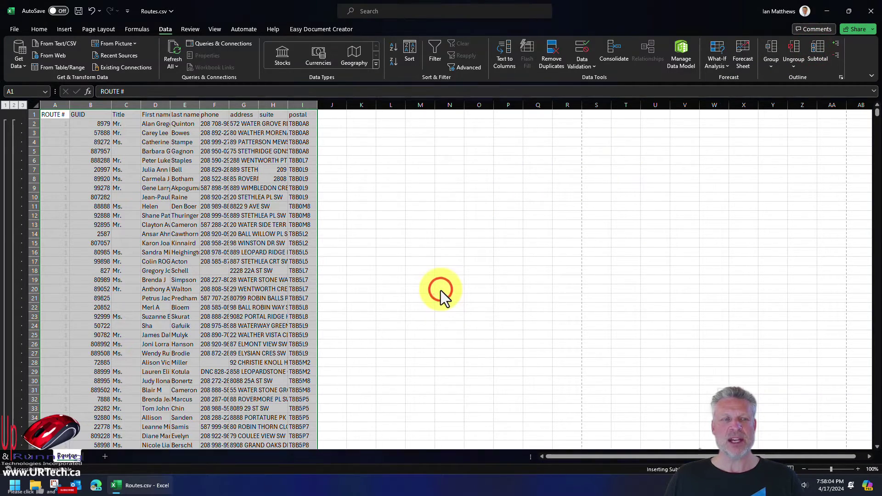
Review the 100-page print preview and switch the orientation to Landscape.
left_click(54, 124)
left_click(11, 28)
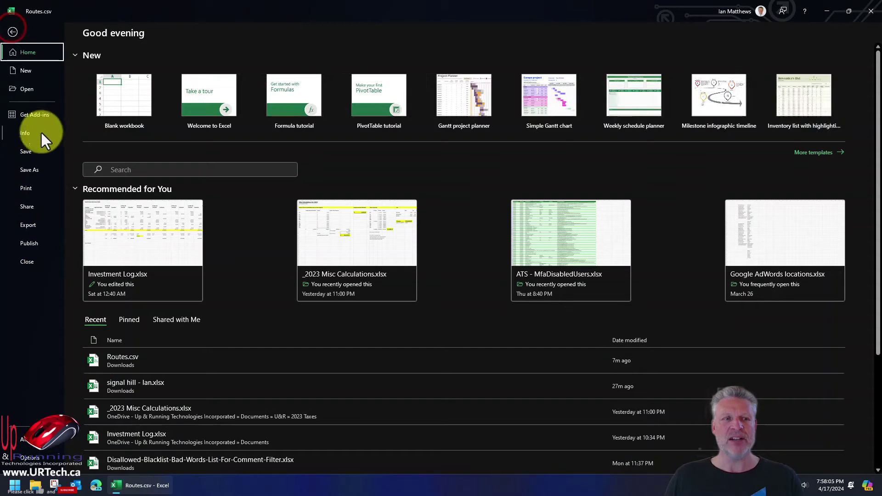
left_click(29, 187)
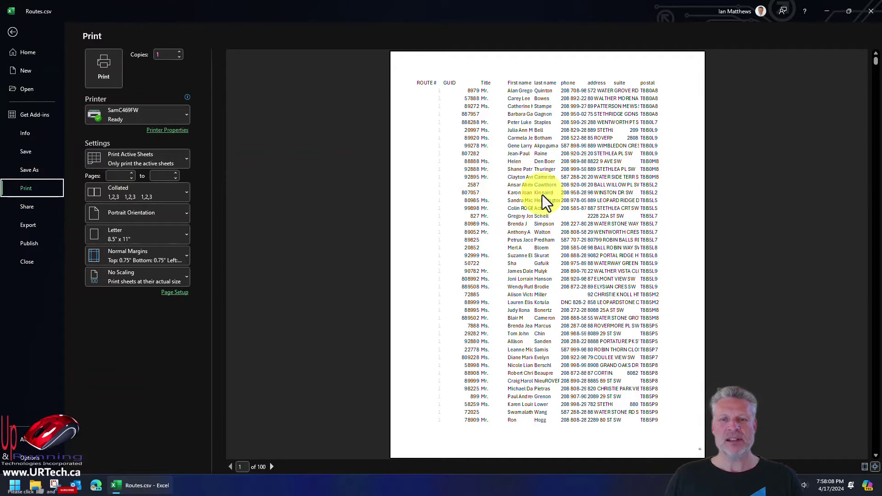
scroll(543, 203, "down", 1)
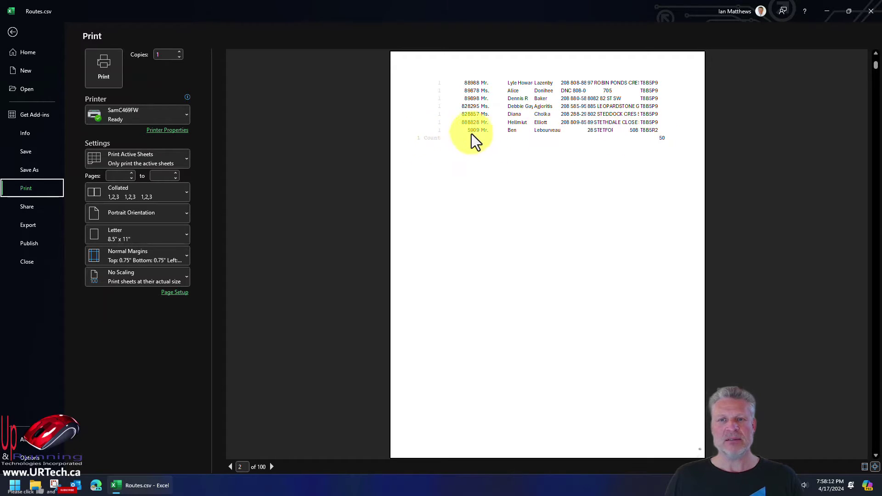
scroll(481, 133, "down", 1)
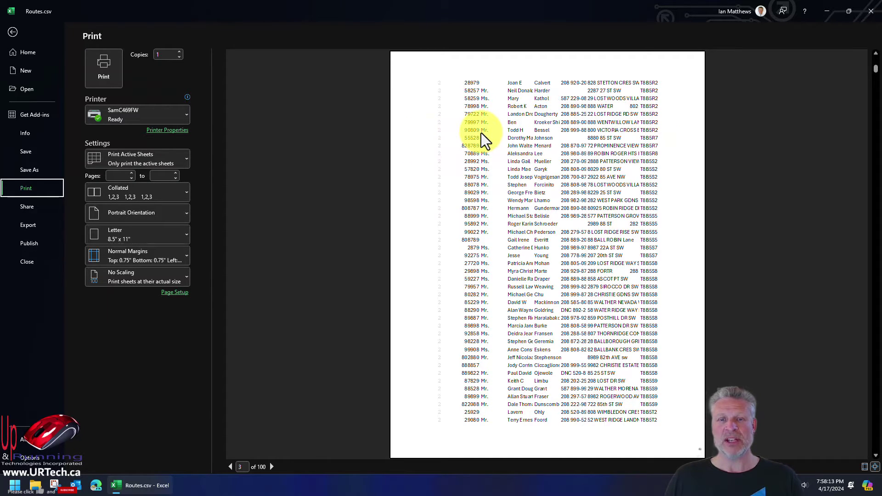
scroll(481, 134, "down", 4)
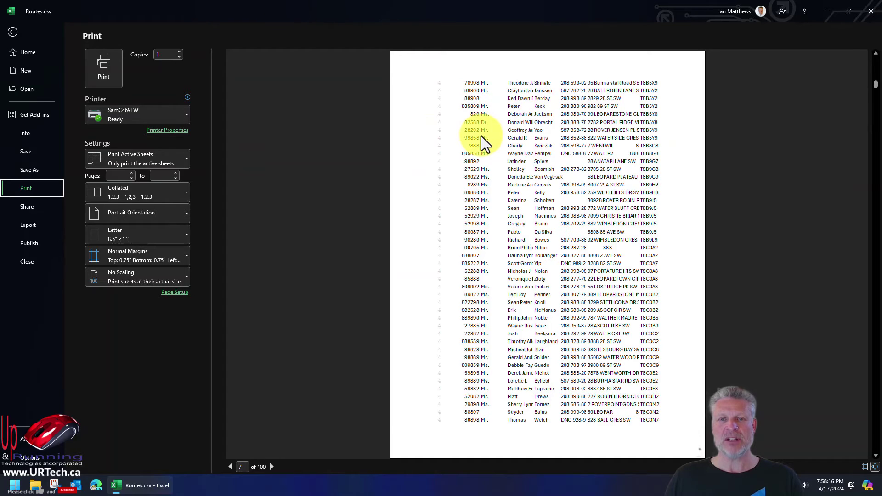
scroll(481, 136, "down", 3)
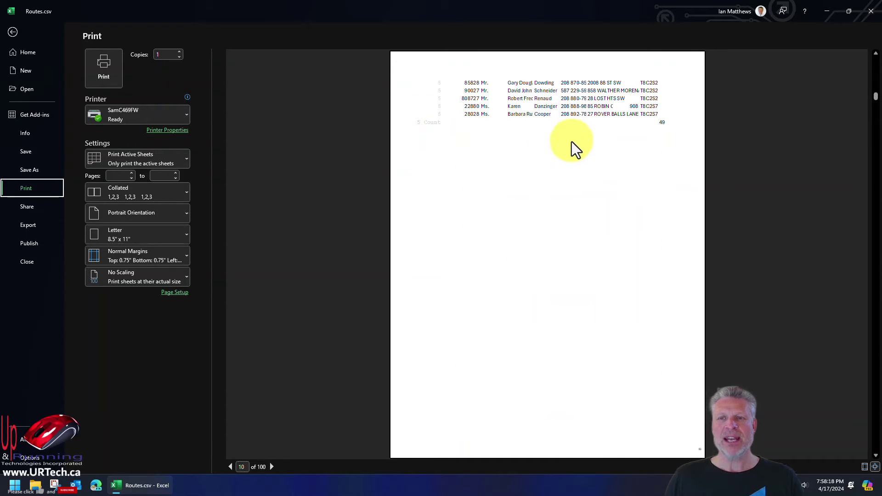
scroll(580, 141, "up", 4)
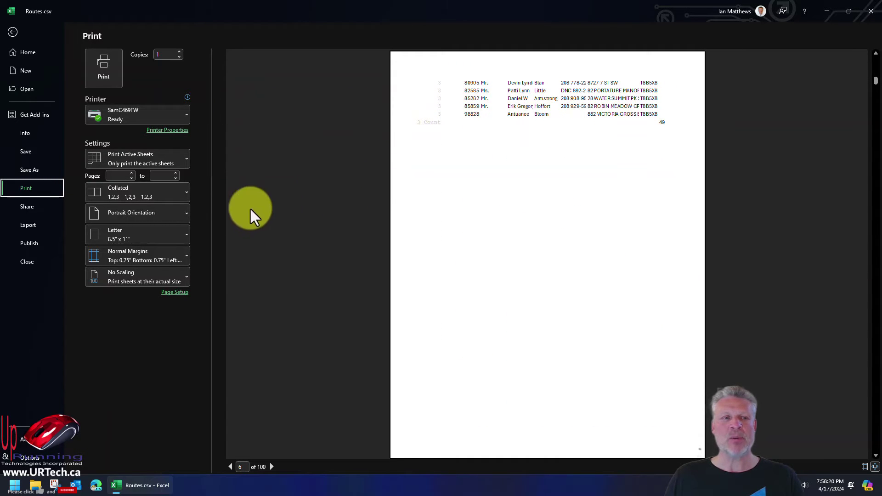
left_click(167, 213)
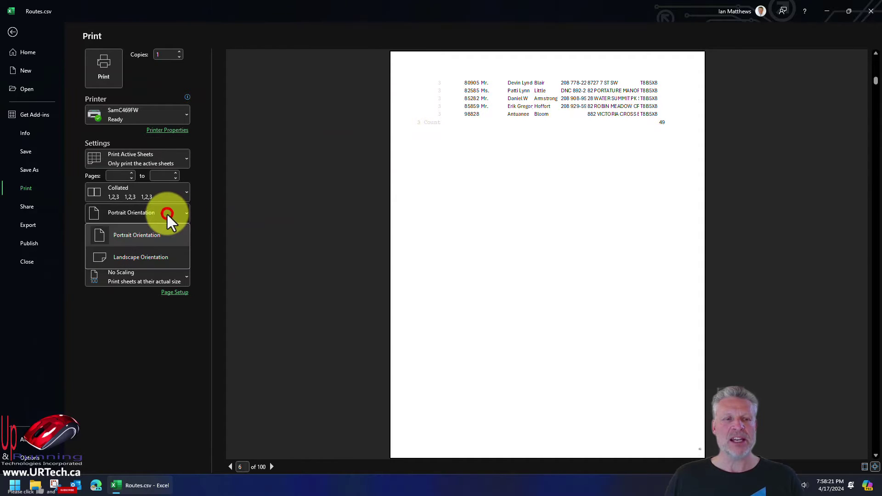
left_click(147, 255)
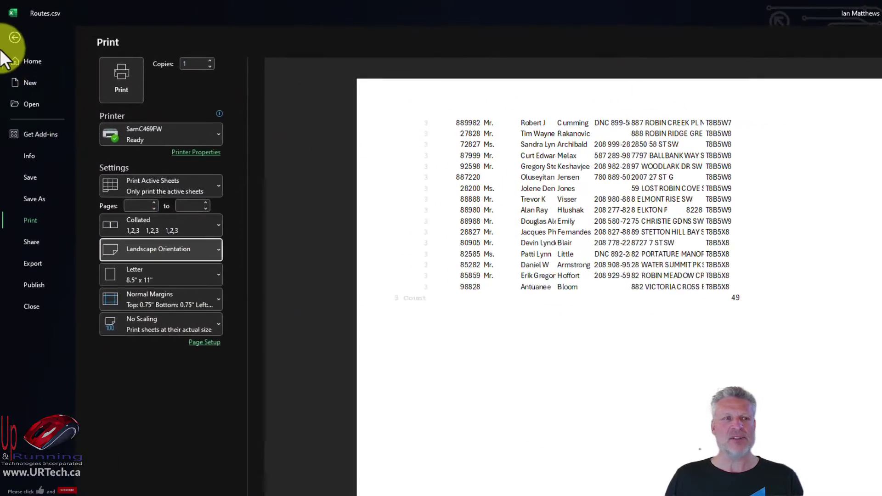
Select the whole sheet and autofit all columns to their contents.
left_click(12, 32)
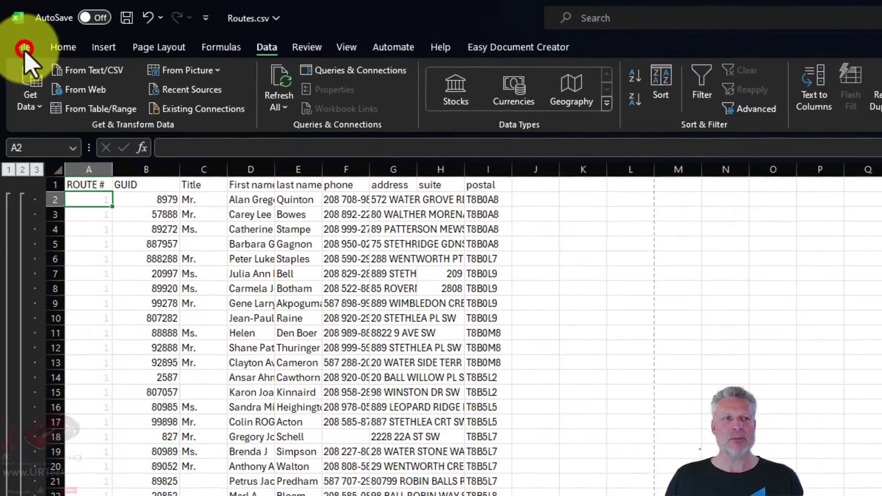
left_click(736, 307)
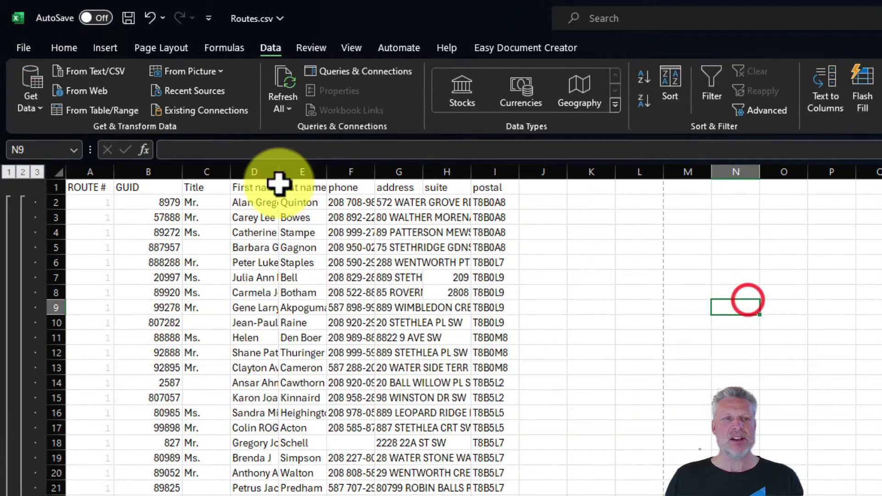
left_click(57, 171)
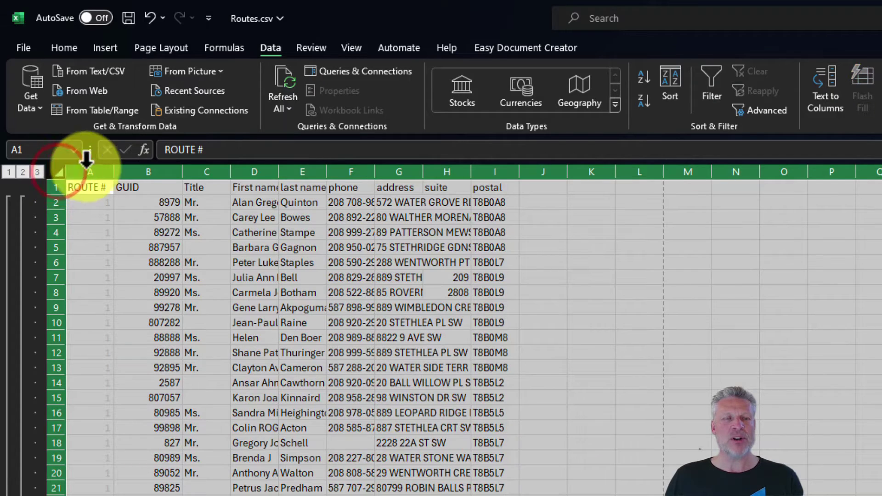
double_click(113, 171)
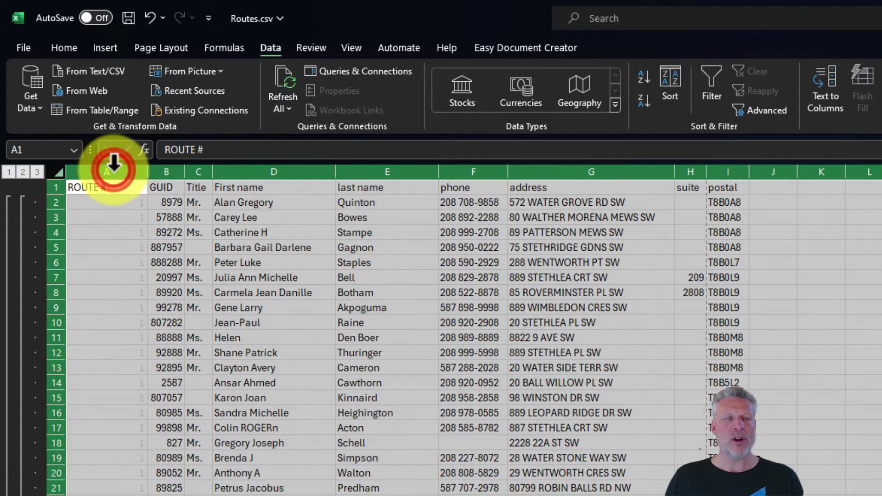
left_click(337, 247)
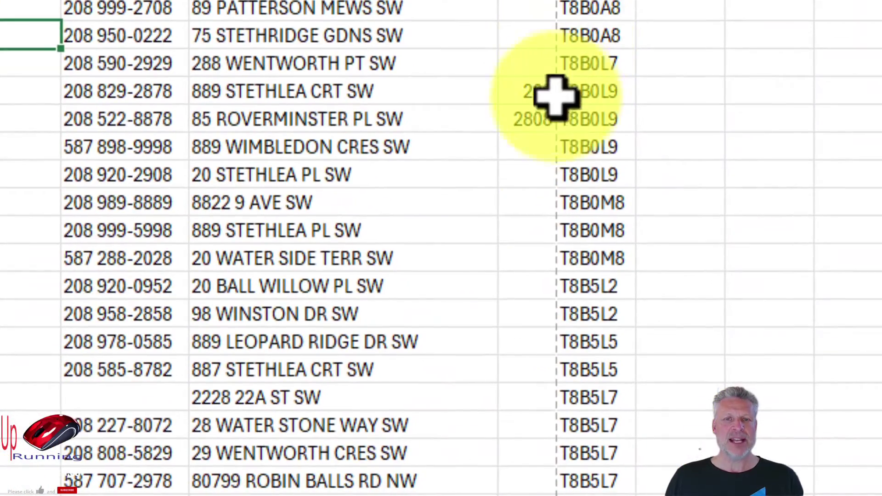
scroll(569, 43, "down", 5)
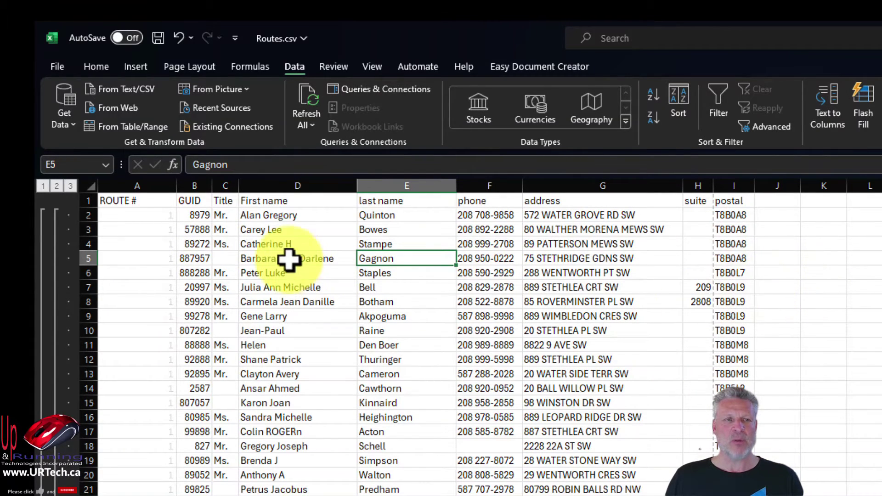
Narrow the ROUTE # column to 7.29 and the First name column to 19.14.
left_click(816, 298)
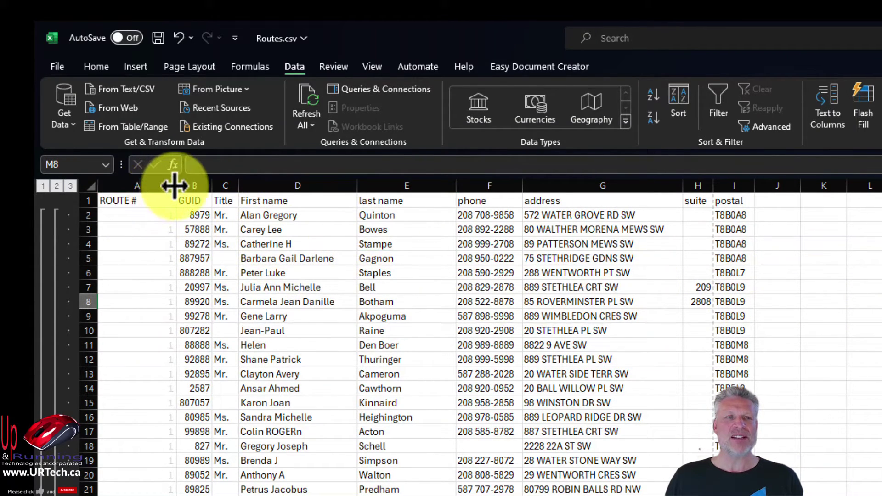
left_click_drag(174, 185, 134, 183)
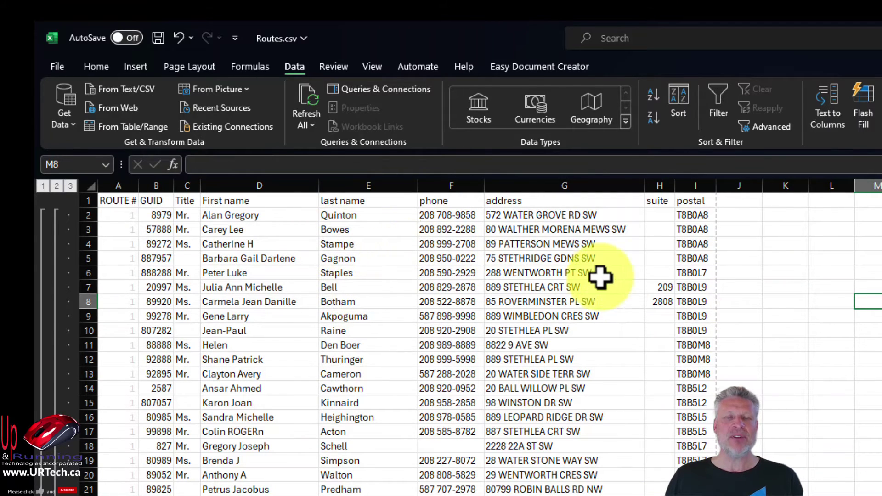
left_click_drag(318, 184, 299, 183)
scroll(288, 423, "down", 5)
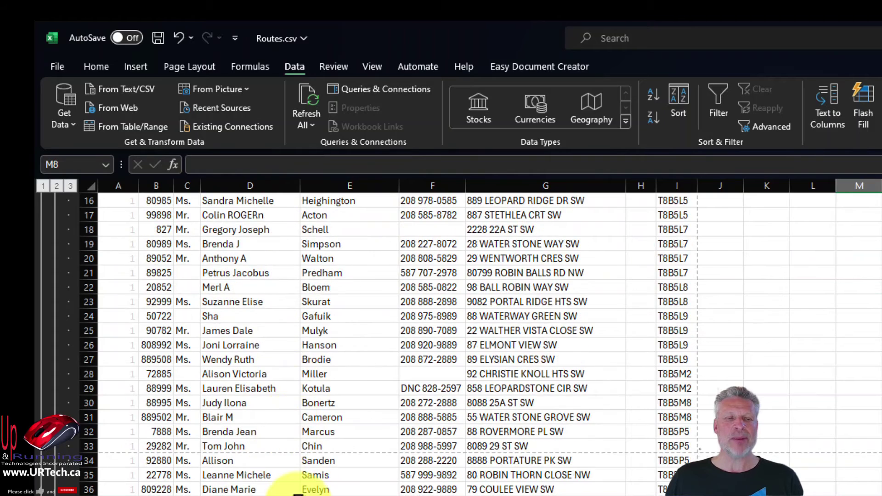
scroll(308, 395, "up", 5)
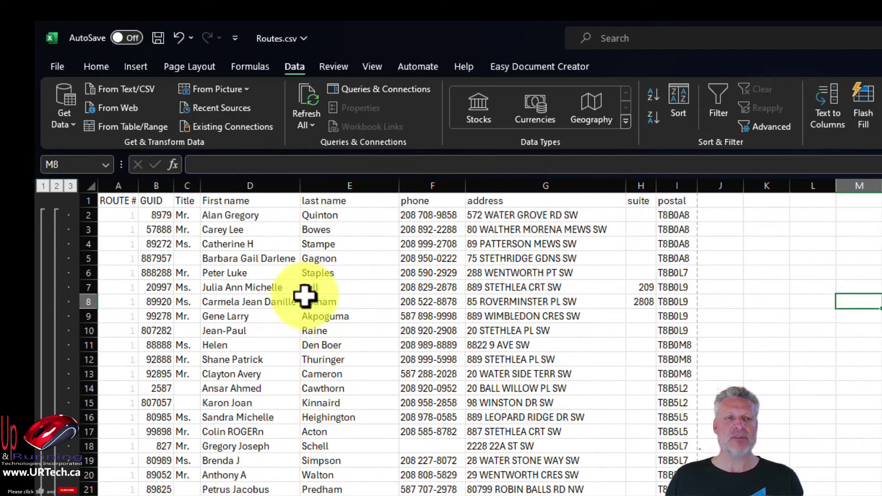
Try font size 10 on the data region, then undo back to size 11.
left_click(132, 201)
left_click(248, 301)
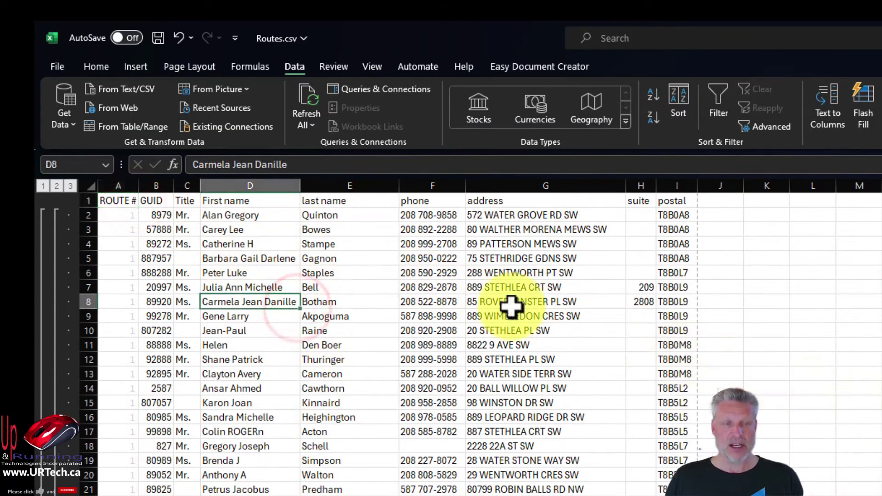
key("ctrl+a")
left_click(96, 66)
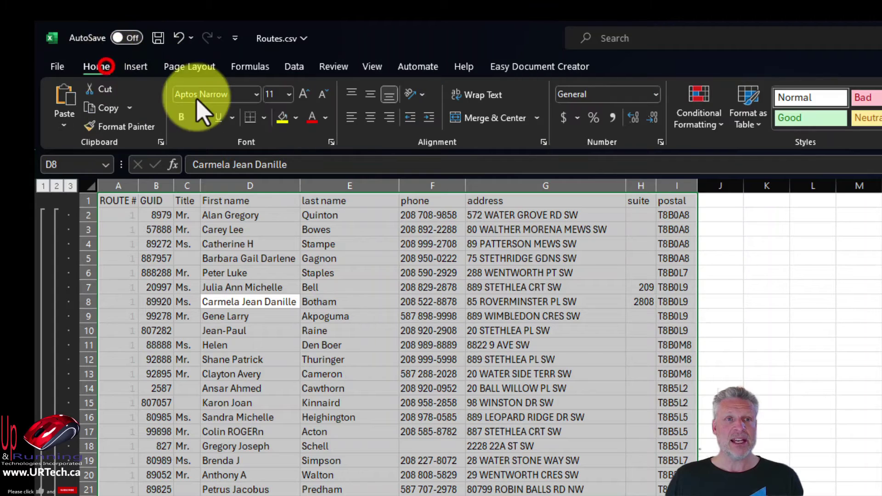
left_click(289, 94)
left_click(277, 146)
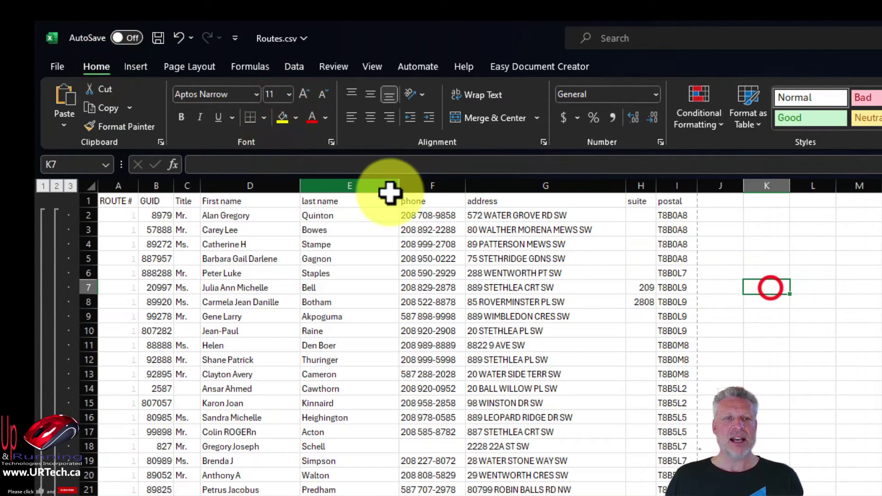
left_click(765, 286)
key("ctrl+z")
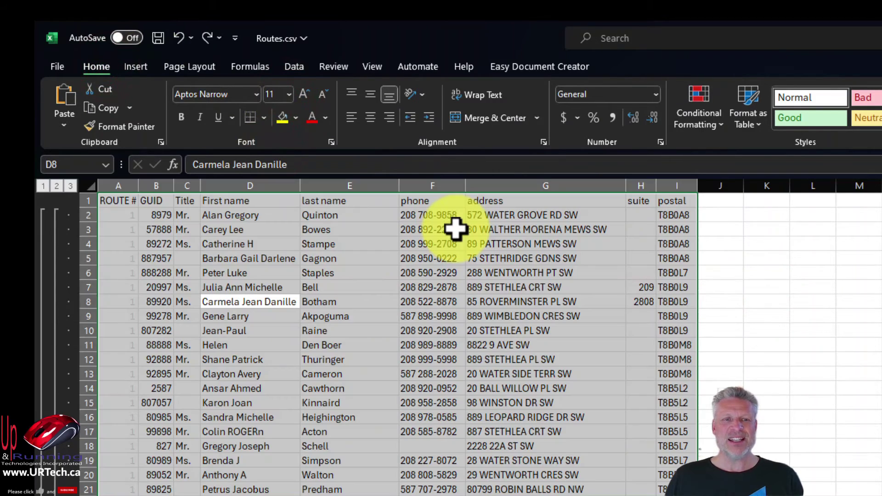
left_click(717, 285)
left_click(56, 69)
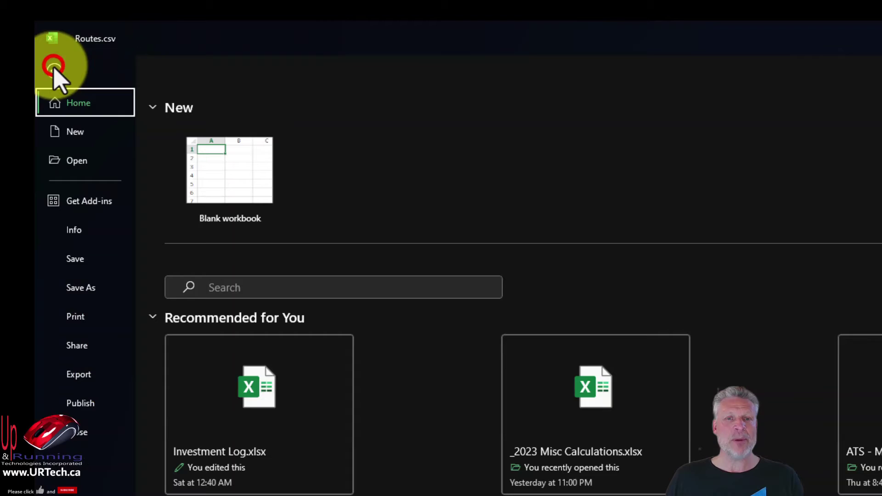
left_click(84, 316)
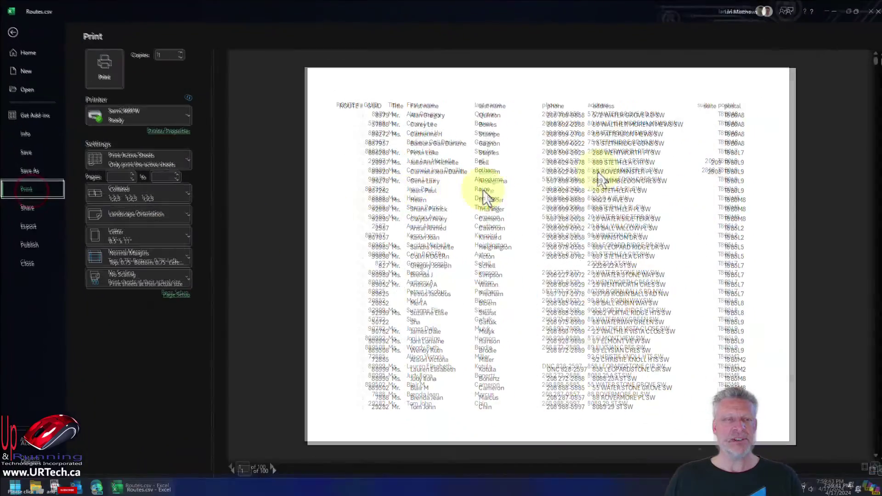
scroll(382, 217, "down", 16)
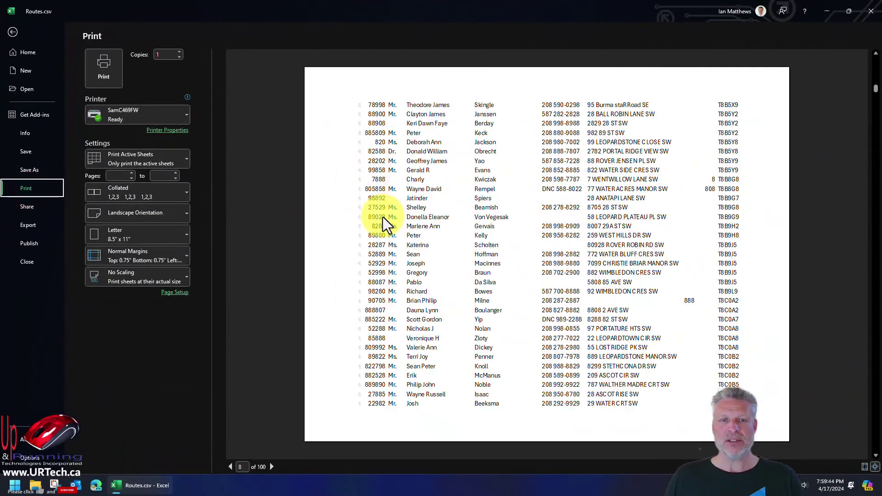
scroll(382, 216, "up", 17)
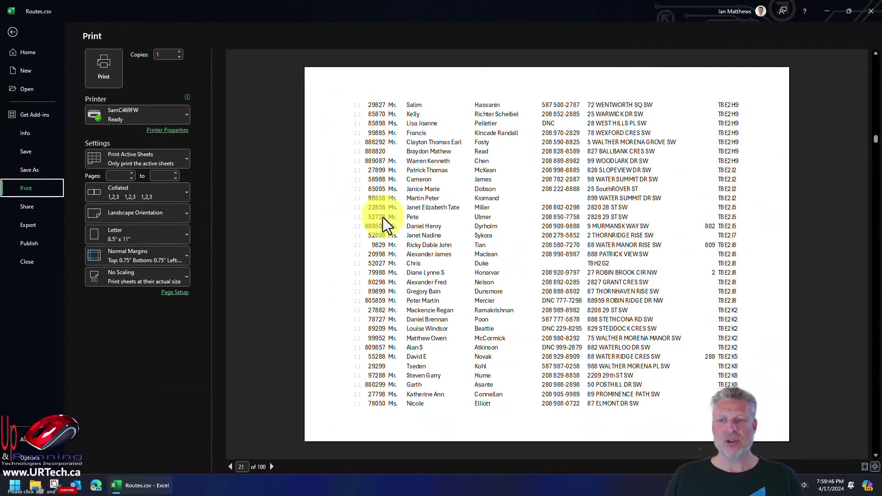
left_click(15, 31)
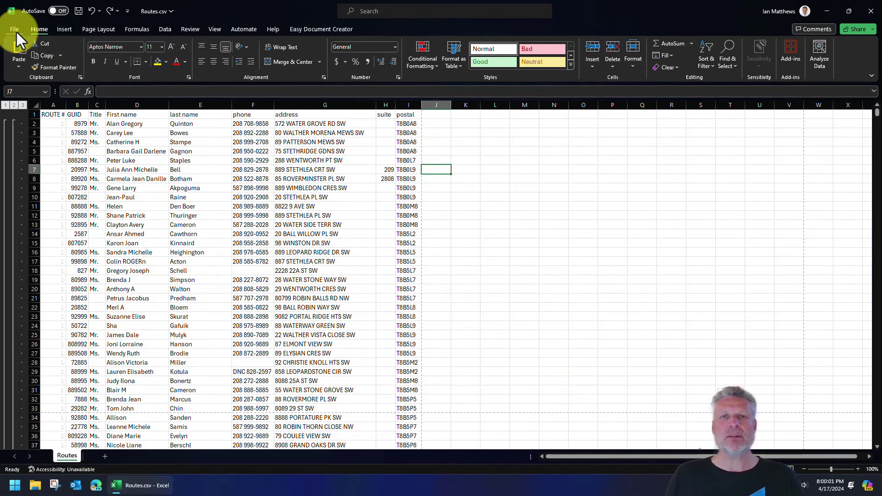